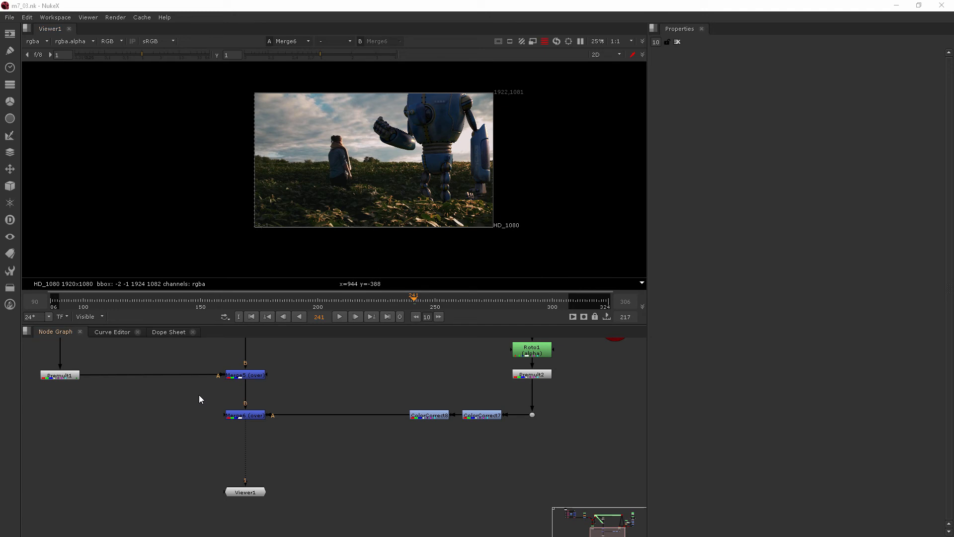
# Step: Survey the Roto6, Premult1, Merge5 and ScanlineRender area of the node graph
pyautogui.moveTo(157, 371); pyautogui.dragTo(225, 448, button='middle')
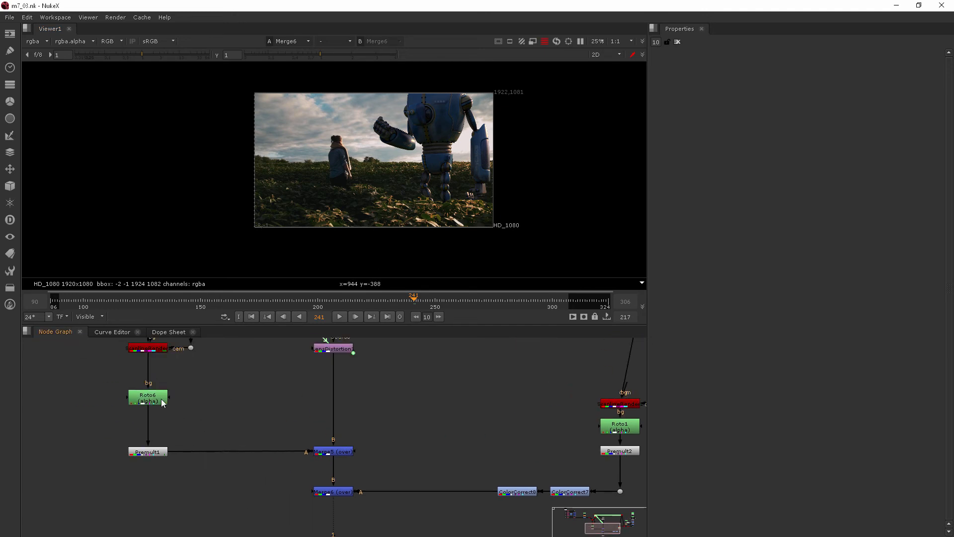
pyautogui.scroll(-2, 508, 394)
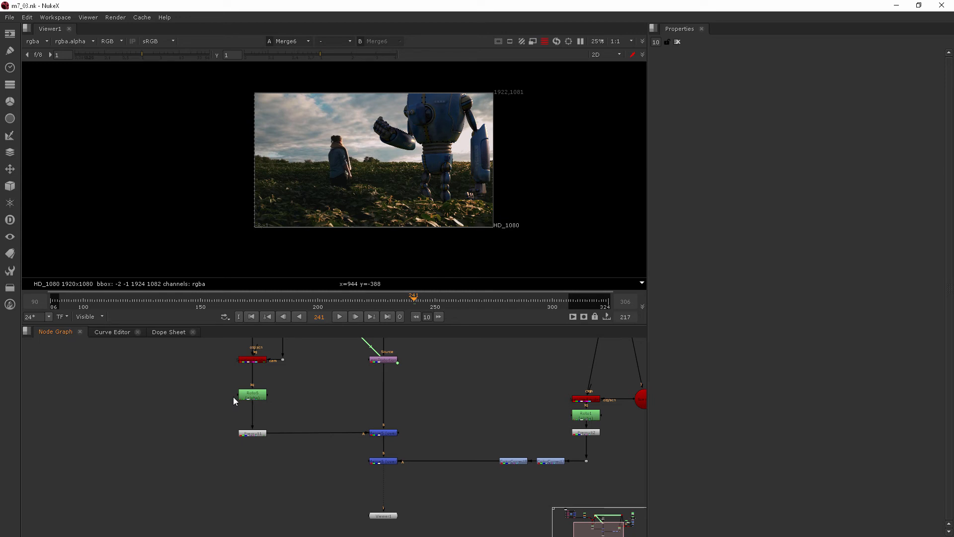
pyautogui.click(251, 394)
pyautogui.scroll(3, 260, 428)
pyautogui.scroll(-4, 301, 438)
pyautogui.scroll(-3, 304, 429)
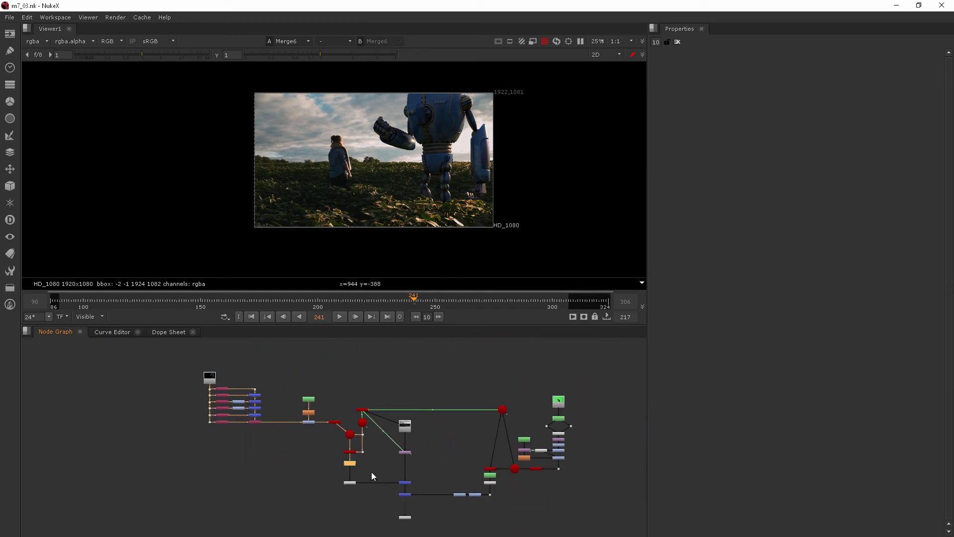
pyautogui.moveTo(368, 471); pyautogui.dragTo(365, 443, button='middle')
pyautogui.scroll(4, 366, 442)
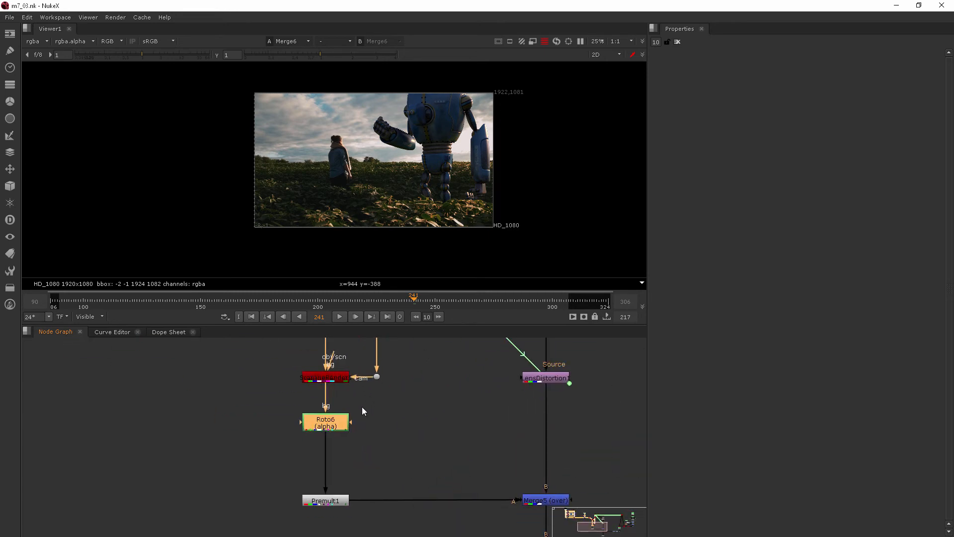
pyautogui.click(330, 379)
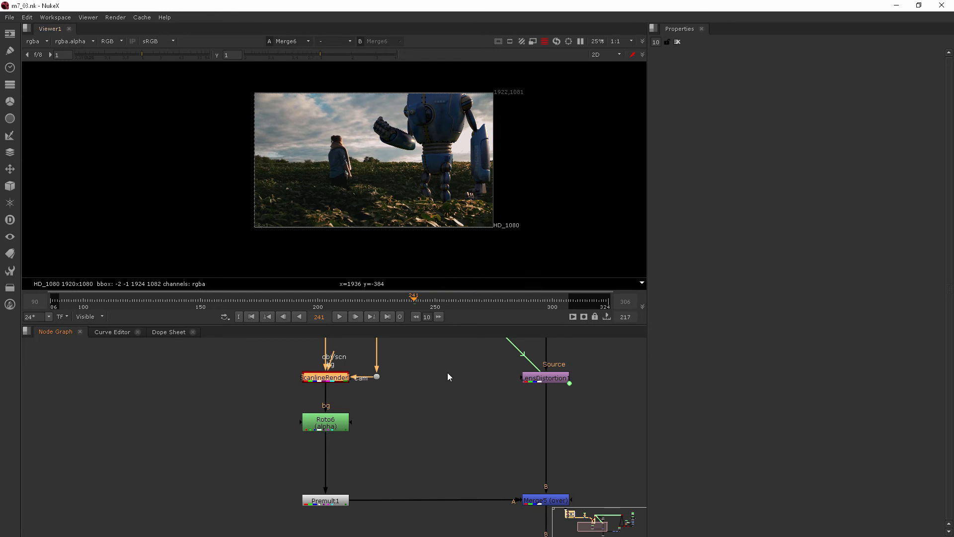
pyautogui.moveTo(395, 479); pyautogui.dragTo(303, 437, button='middle')
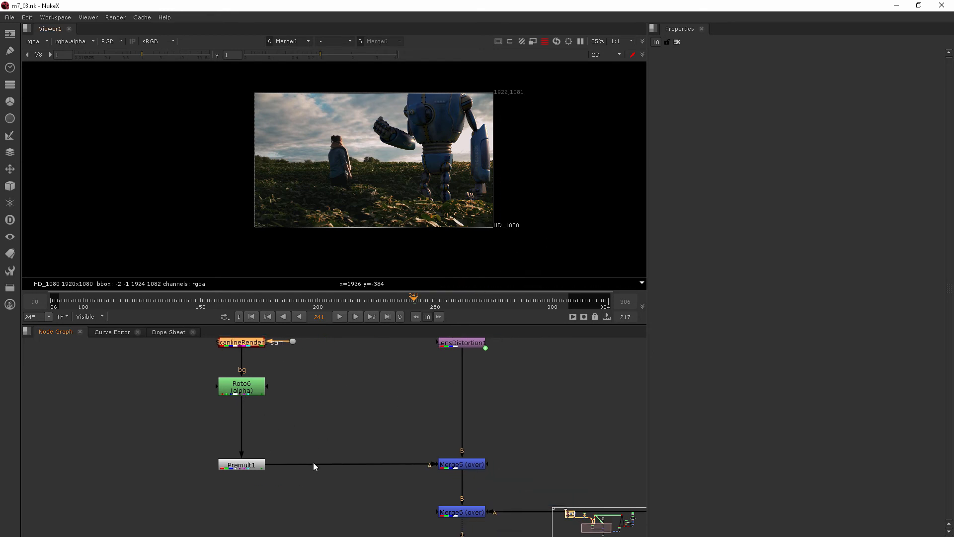
pyautogui.scroll(2, 329, 440)
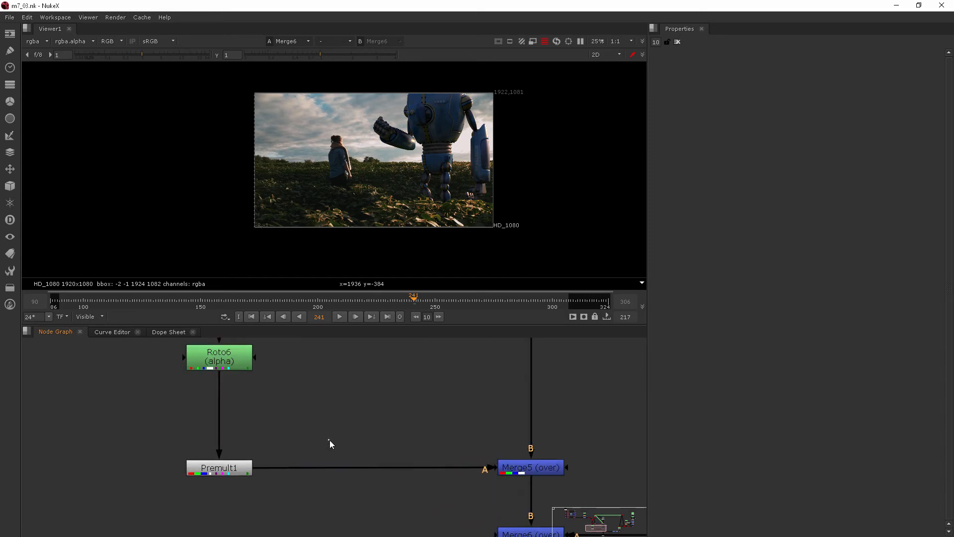
# Step: Add a MotionBlur3D node and insert it between Premult1 and Merge5
pyautogui.press('Tab')
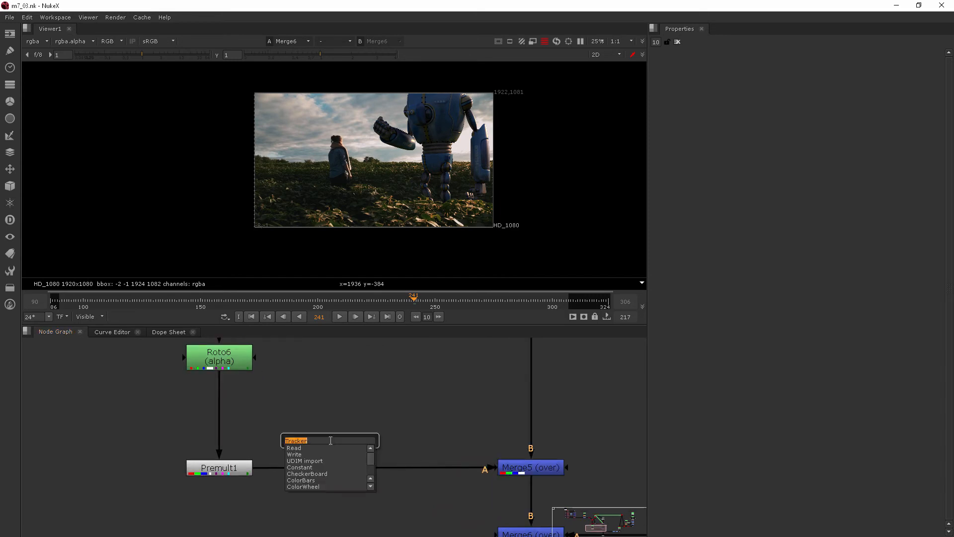
pyautogui.write('motion')
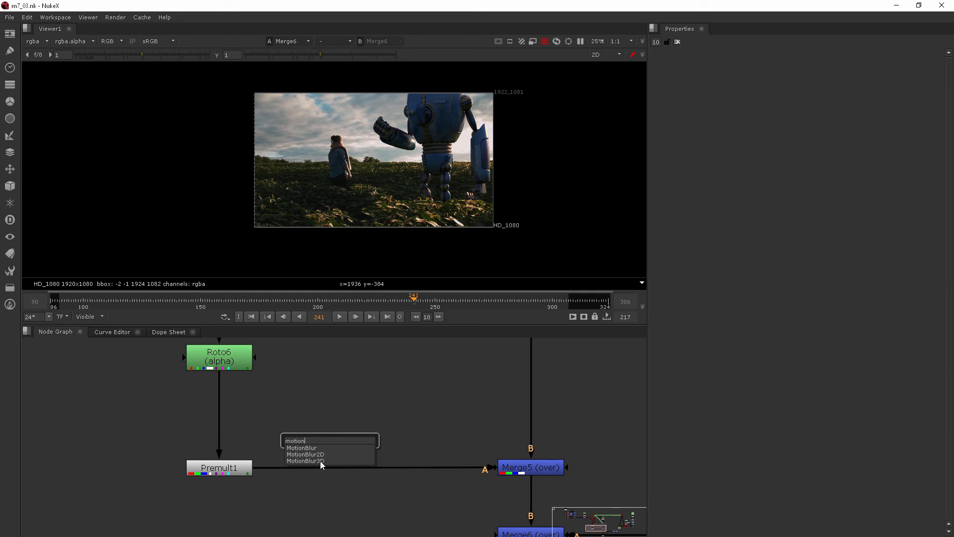
pyautogui.click(320, 460)
pyautogui.moveTo(314, 414); pyautogui.dragTo(329, 374)
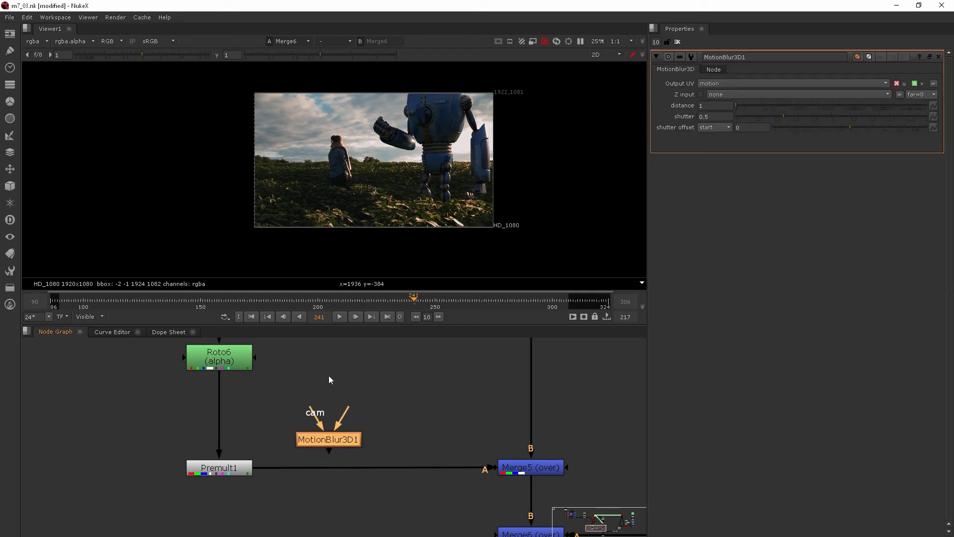
pyautogui.moveTo(348, 411); pyautogui.dragTo(359, 381)
pyautogui.moveTo(338, 442); pyautogui.dragTo(335, 470)
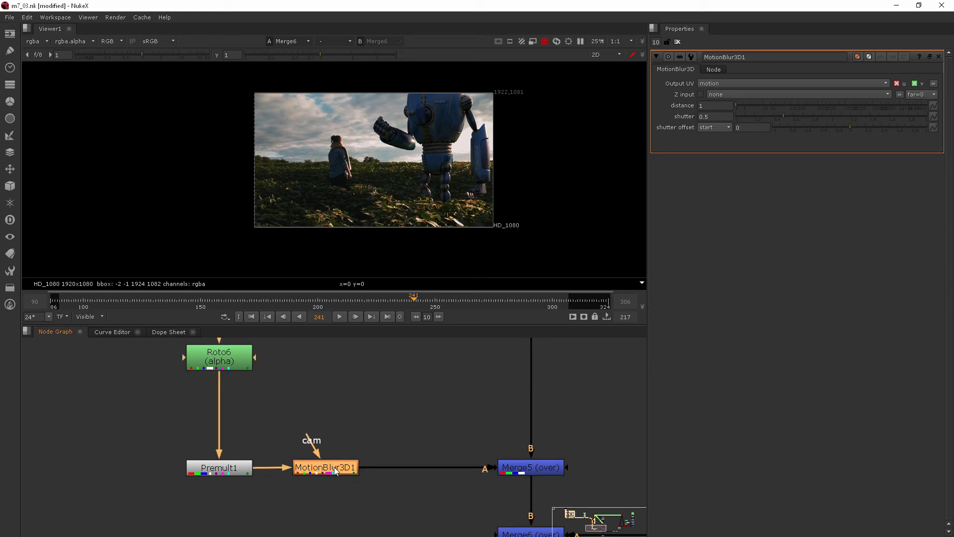
# Step: Wire MotionBlur3D1's cam input to the scene camera and align it under the camera Dot
pyautogui.moveTo(306, 441); pyautogui.dragTo(294, 380)
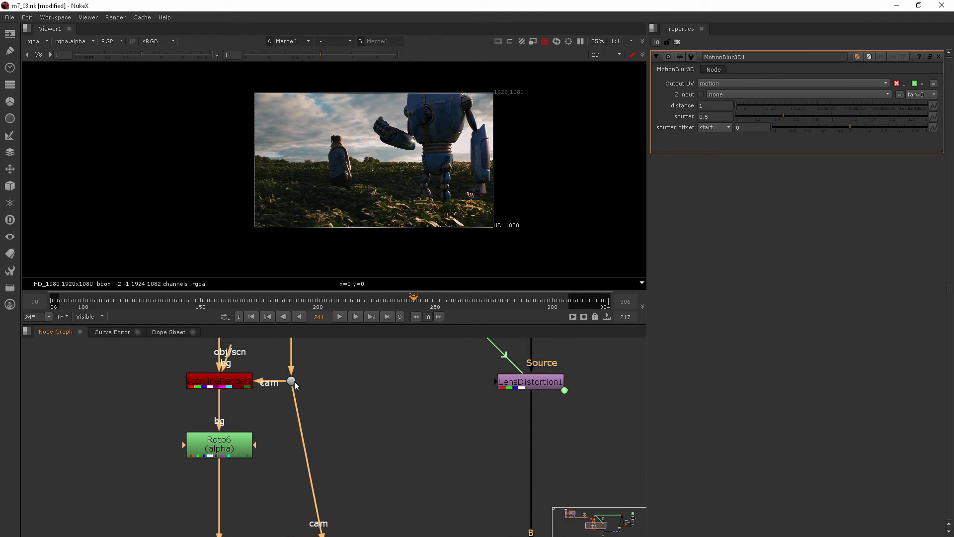
pyautogui.scroll(-5, 294, 378)
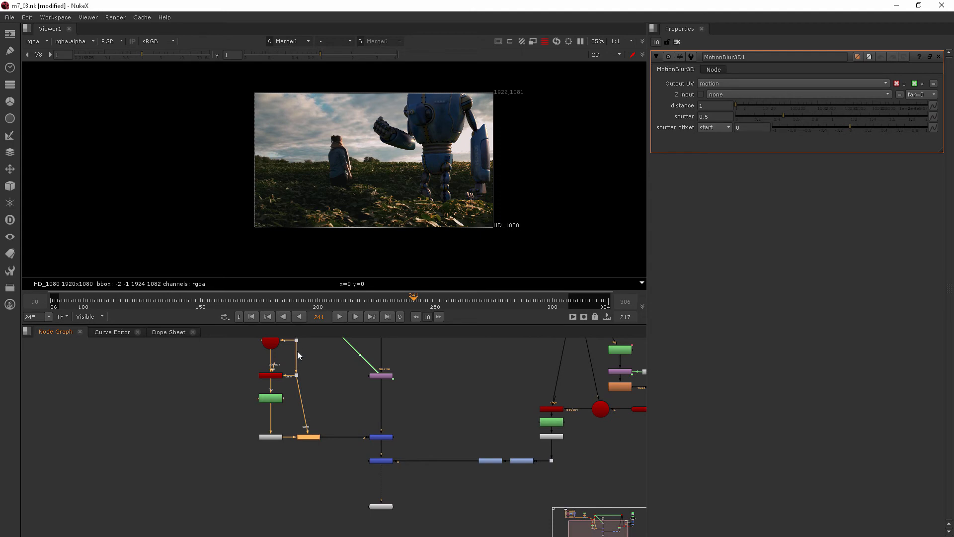
pyautogui.moveTo(302, 375); pyautogui.dragTo(299, 436, button='middle')
pyautogui.scroll(5, 305, 492)
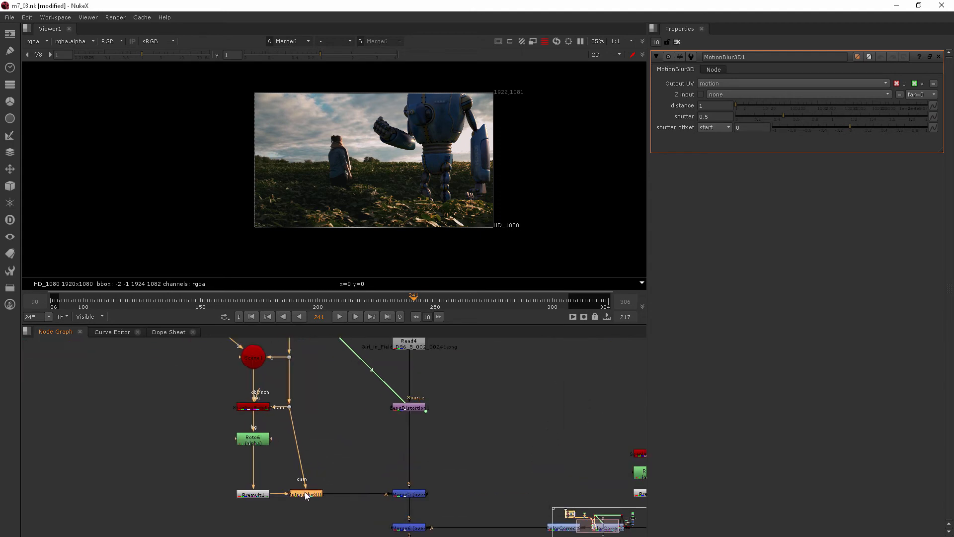
pyautogui.moveTo(308, 496); pyautogui.dragTo(286, 500)
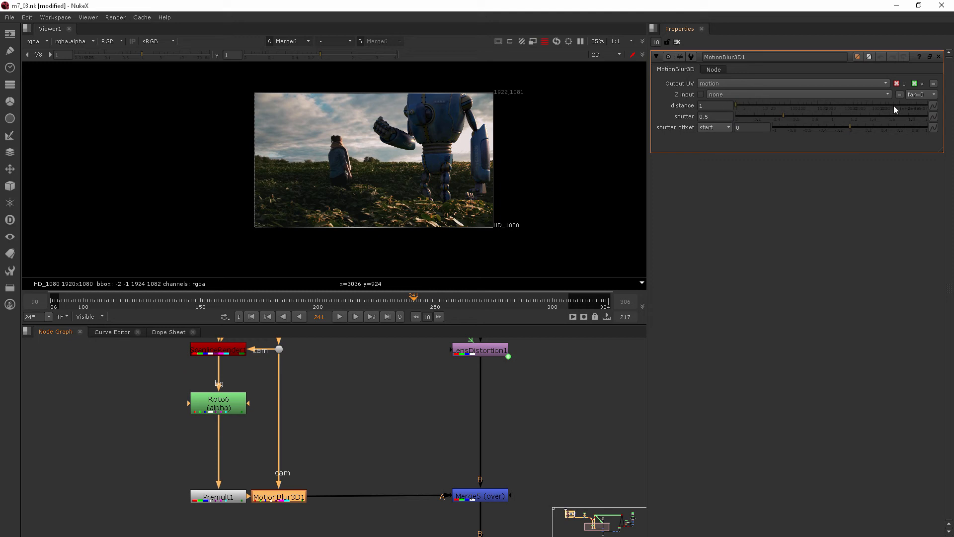
pyautogui.moveTo(708, 107)
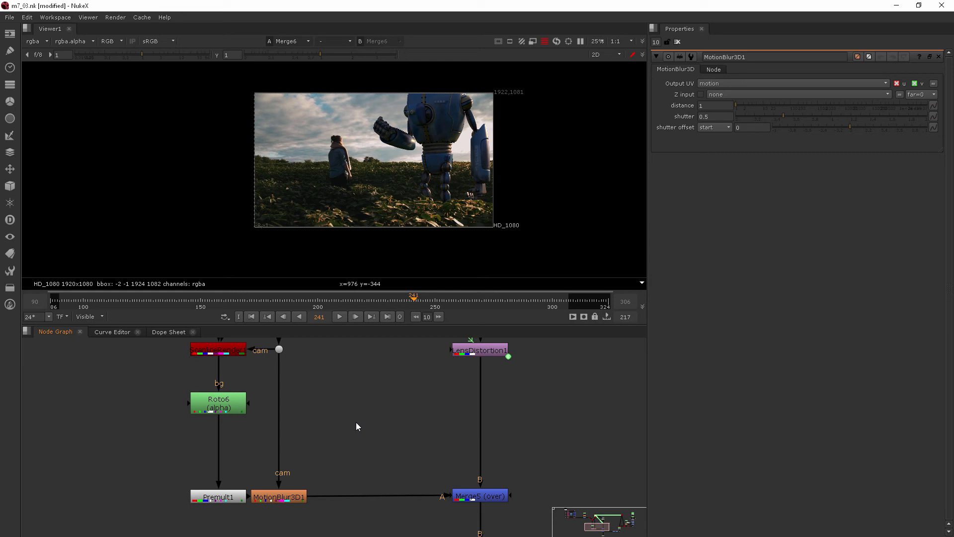
# Step: Create a VectorBlur node and drop it onto the MotionBlur3D1-to-Merge5 pipe
pyautogui.press('Tab')
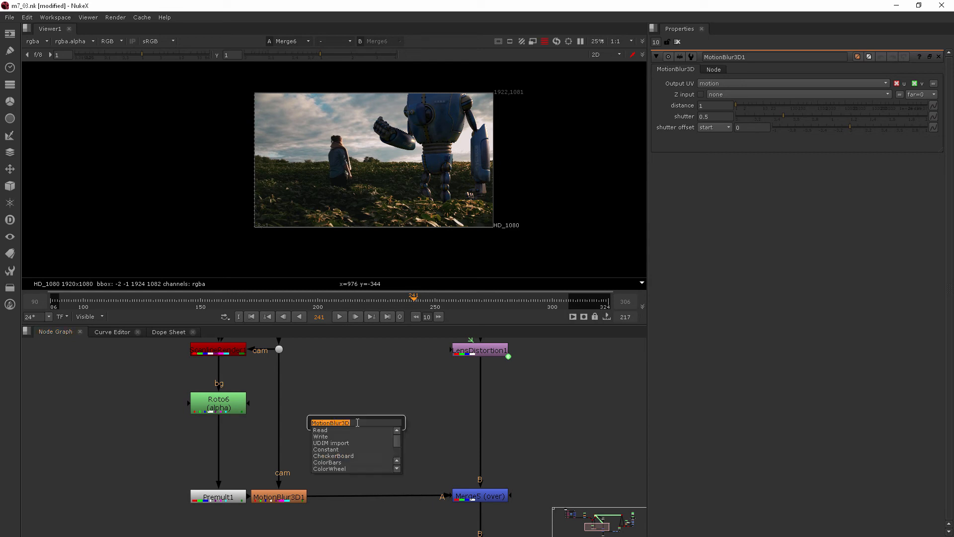
pyautogui.write('VECOR')
pyautogui.press('BackSpace')
pyautogui.press('BackSpace')
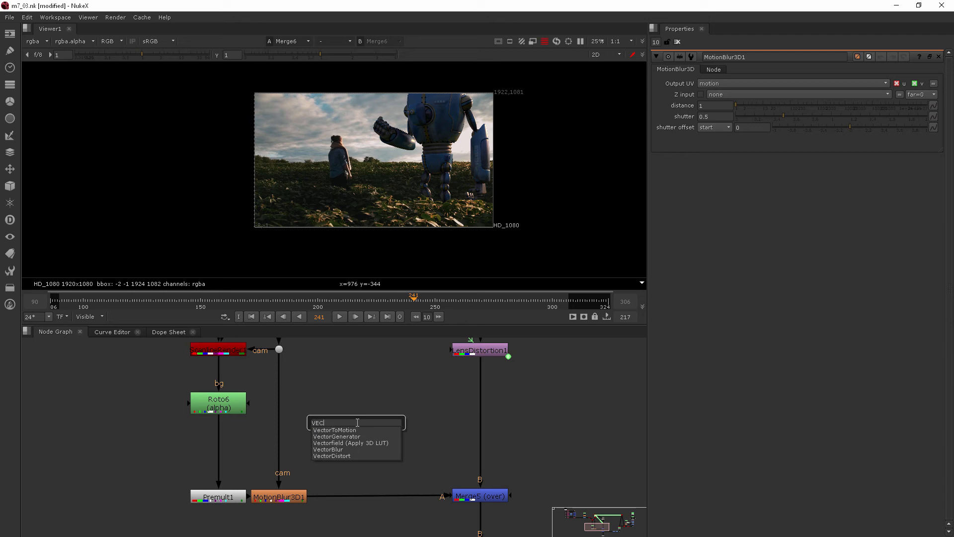
pyautogui.click(332, 449)
pyautogui.moveTo(376, 422); pyautogui.dragTo(374, 496)
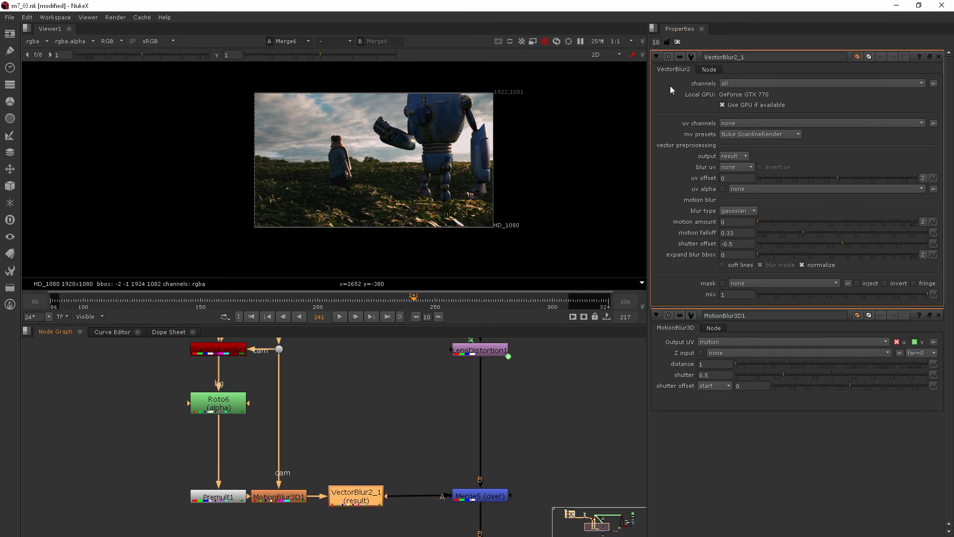
# Step: Set VectorBlur2_1 to blur all channels, using the motion layer as its uv vectors
pyautogui.click(740, 85)
pyautogui.click(752, 150)
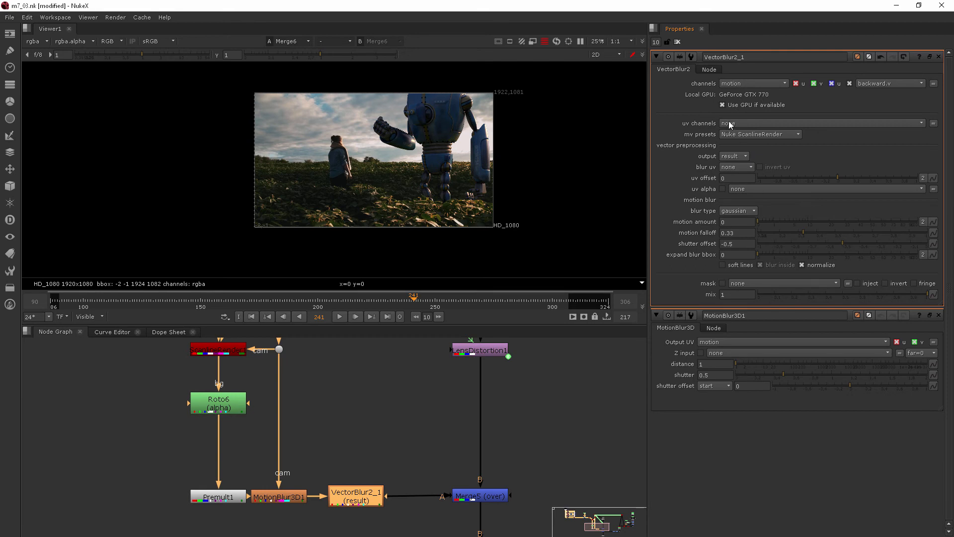
pyautogui.click(735, 83)
pyautogui.click(741, 89)
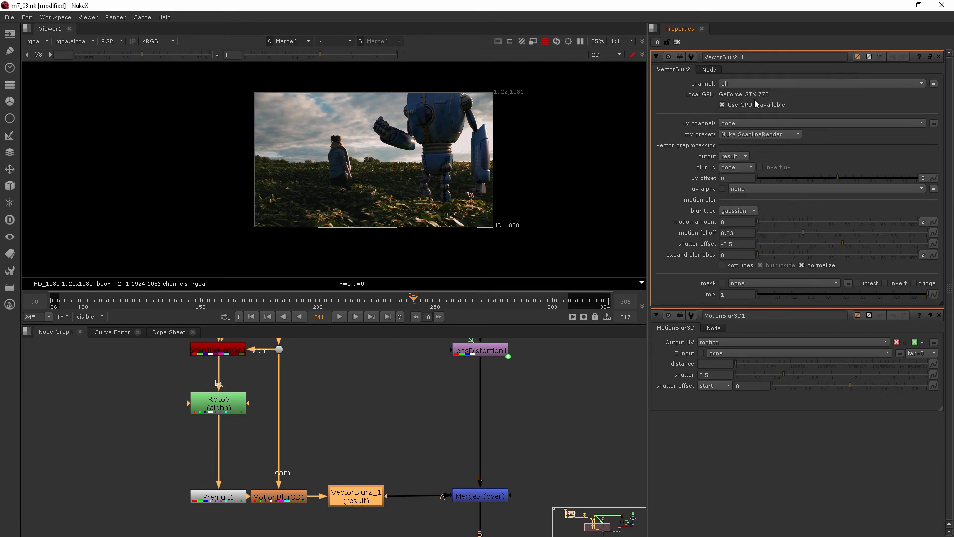
pyautogui.click(753, 123)
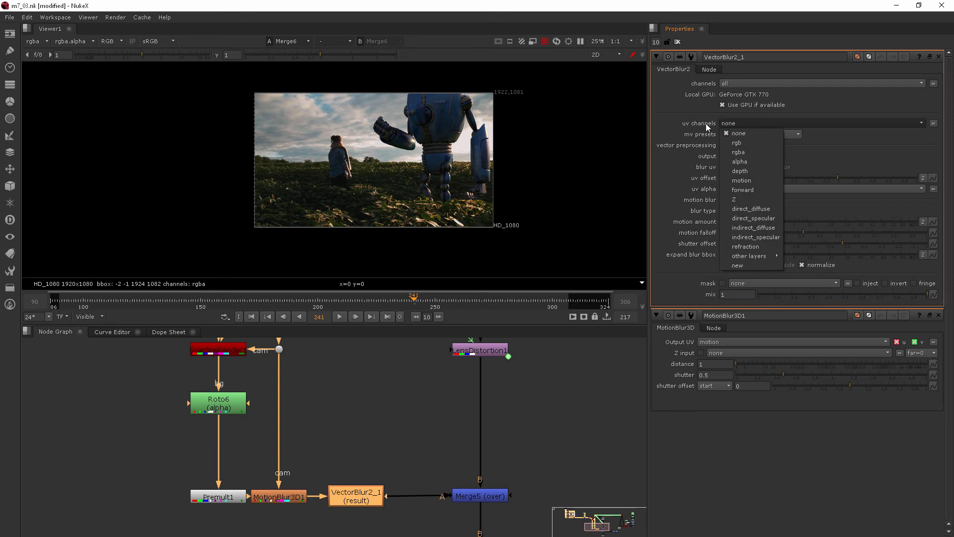
pyautogui.click(748, 183)
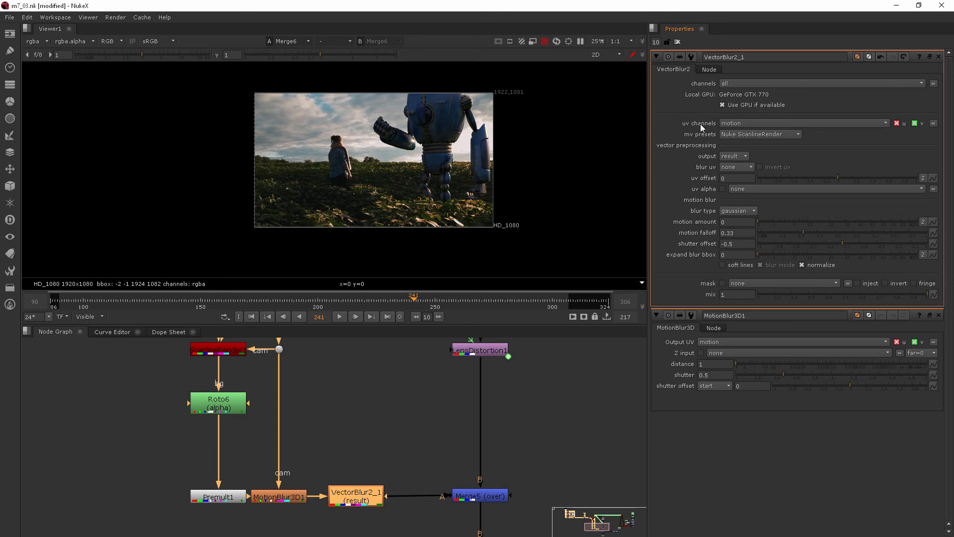
pyautogui.scroll(10, 377, 180)
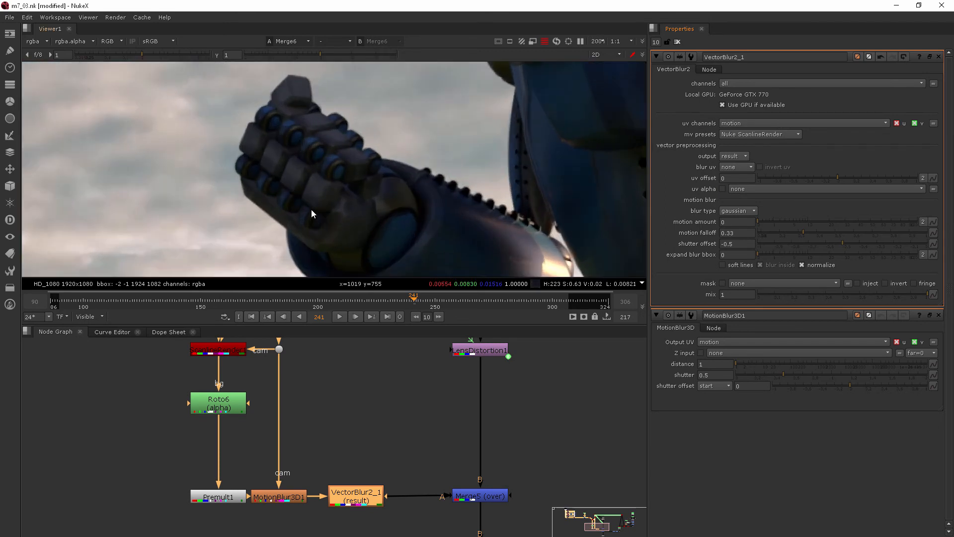
# Step: Try vector blur motion amounts of 10.5, 30, 44.5 and 70 on the robot's hand
pyautogui.moveTo(294, 121); pyautogui.dragTo(274, 127, button='middle')
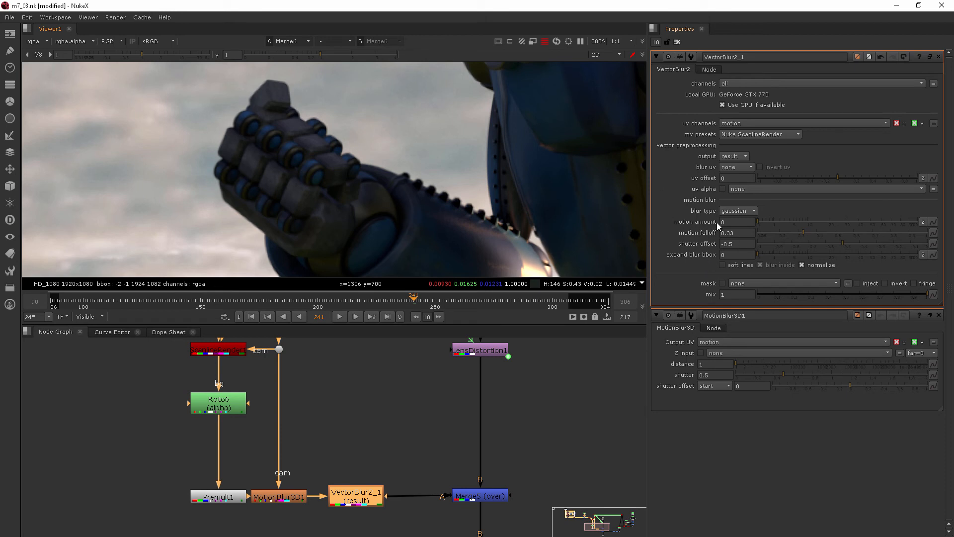
pyautogui.click(808, 221)
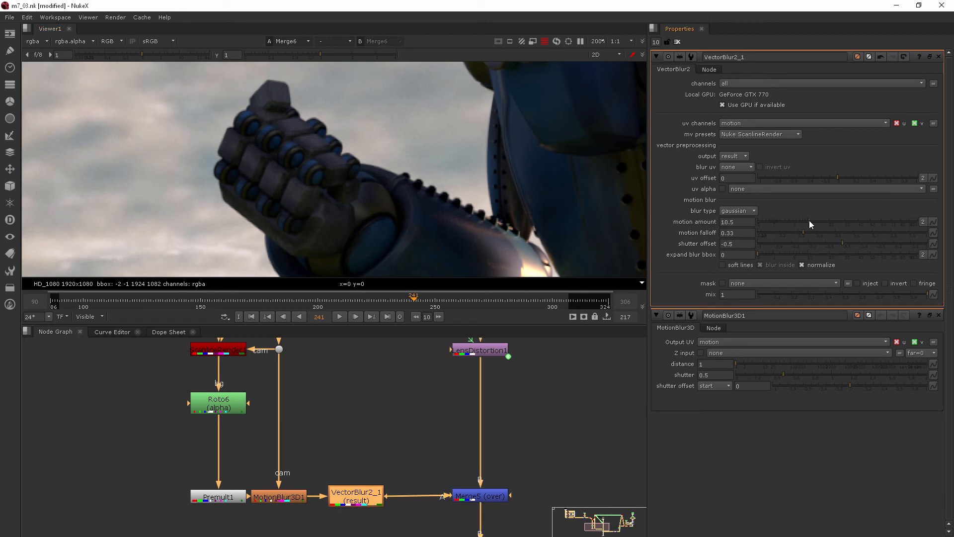
pyautogui.click(845, 222)
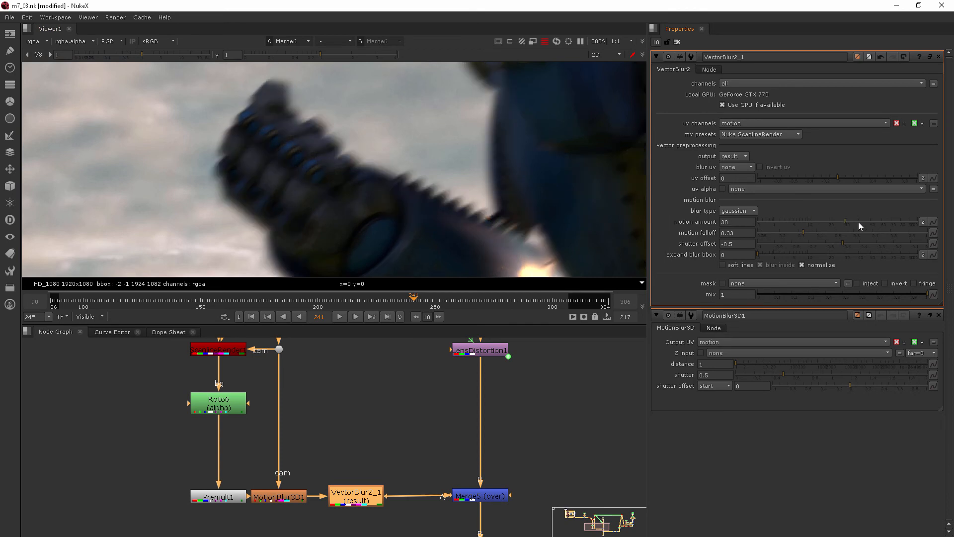
pyautogui.click(864, 221)
pyautogui.click(890, 221)
# Step: Reframe on the woman and robot arm, then bring the motion amount down to 6.6
pyautogui.press('-')
pyautogui.press('-')
pyautogui.scroll(-2, 400, 125)
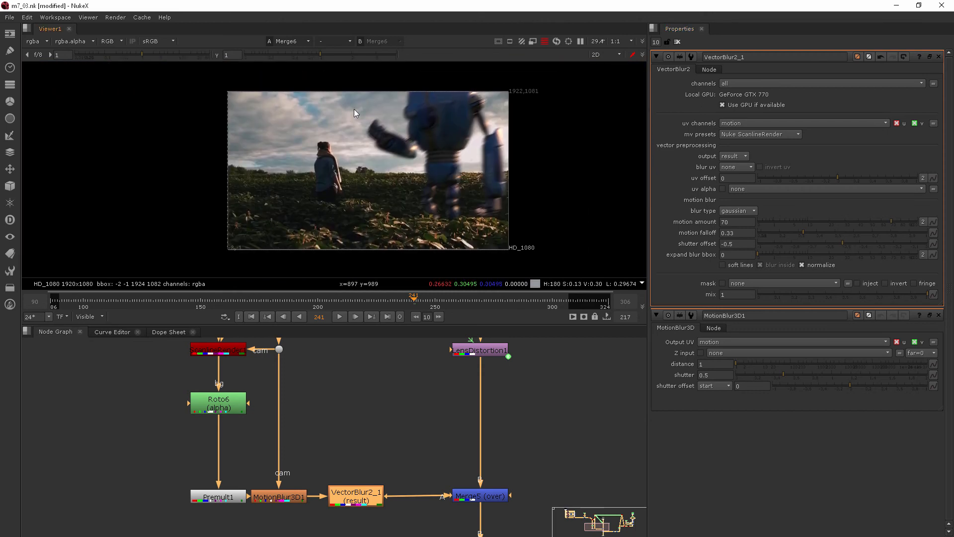
pyautogui.scroll(6, 348, 139)
pyautogui.moveTo(417, 118); pyautogui.dragTo(361, 157, button='middle')
pyautogui.scroll(1, 361, 157)
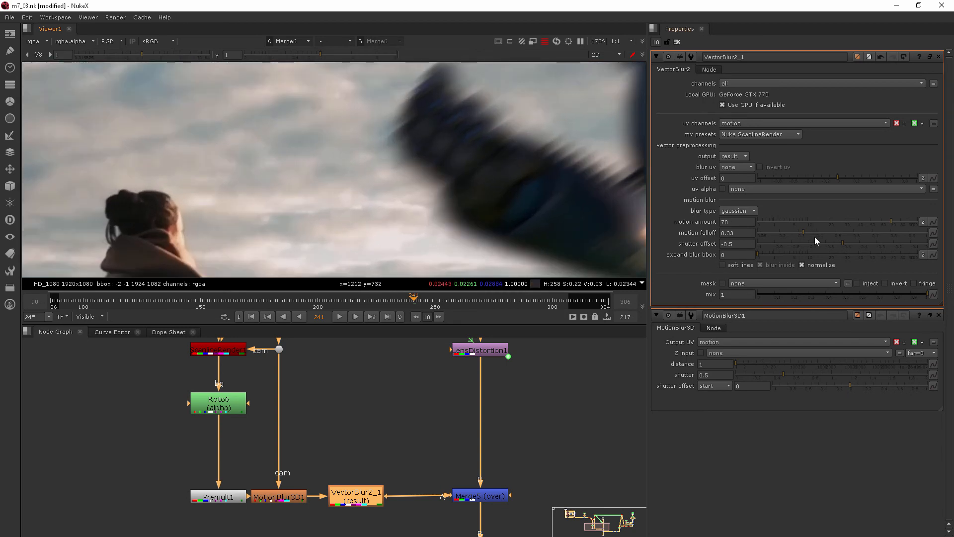
pyautogui.moveTo(843, 222); pyautogui.dragTo(758, 223)
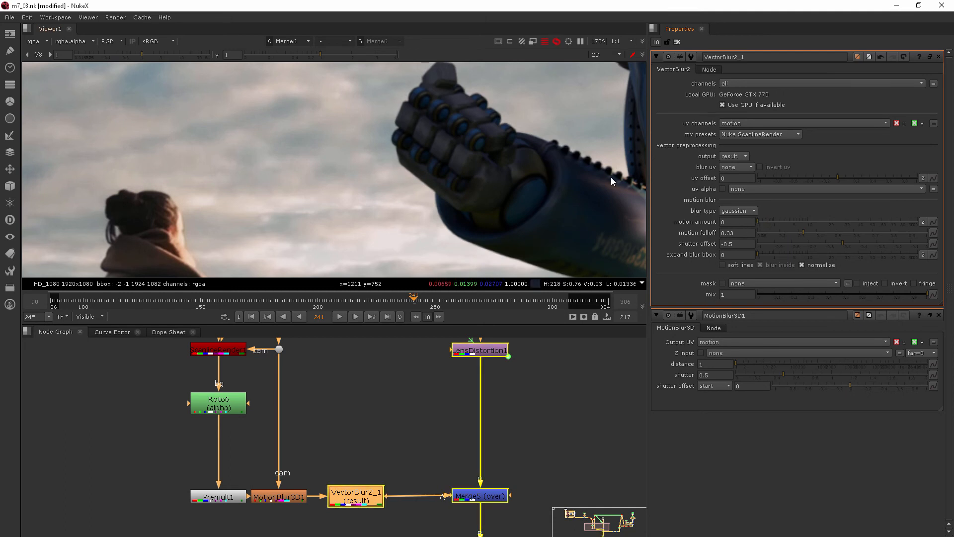
pyautogui.moveTo(765, 220); pyautogui.dragTo(798, 221)
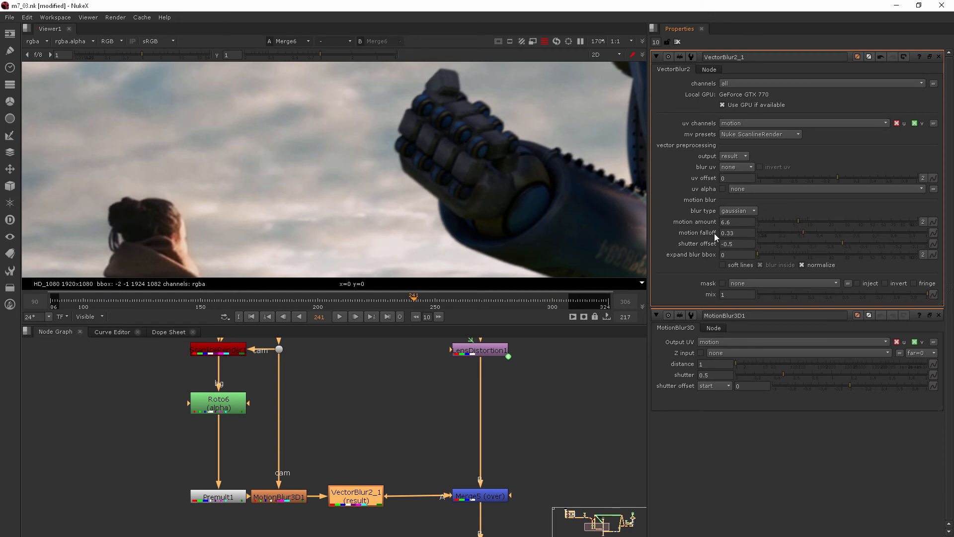
# Step: Fine-tune VectorBlur2_1's motion amount through 7.4 and 6.2 to exactly 6
pyautogui.click(800, 222)
pyautogui.click(797, 222)
pyautogui.click(796, 222)
pyautogui.scroll(-6, 556, 142)
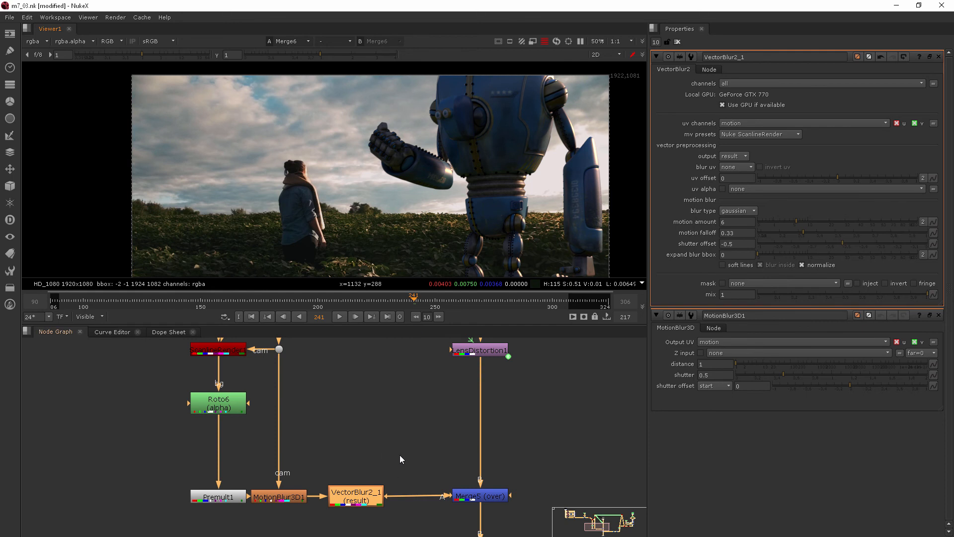
# Step: Marquee-select MotionBlur3D1 and VectorBlur2_1 and shift the graph to make room
pyautogui.moveTo(411, 447); pyautogui.dragTo(247, 534)
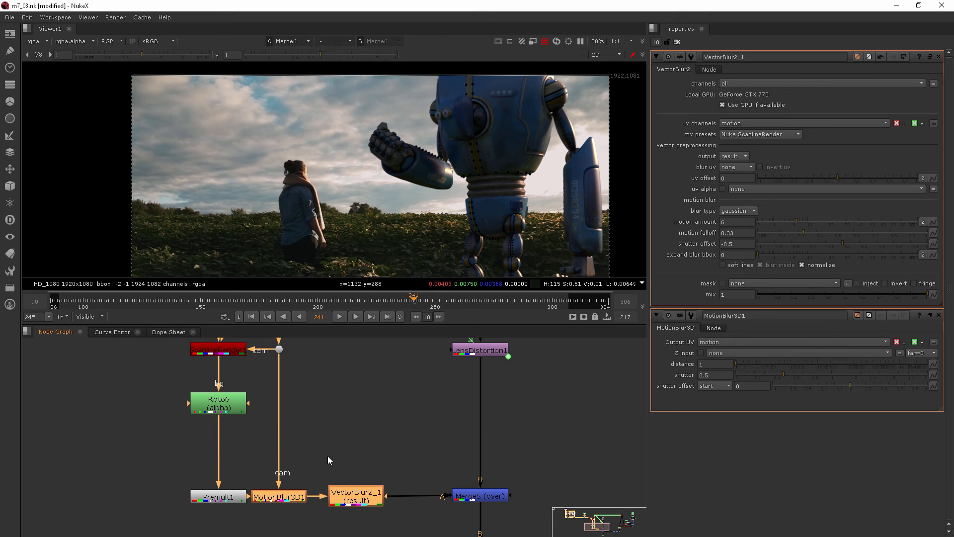
pyautogui.scroll(-2, 335, 442)
pyautogui.moveTo(334, 442); pyautogui.dragTo(321, 410, button='middle')
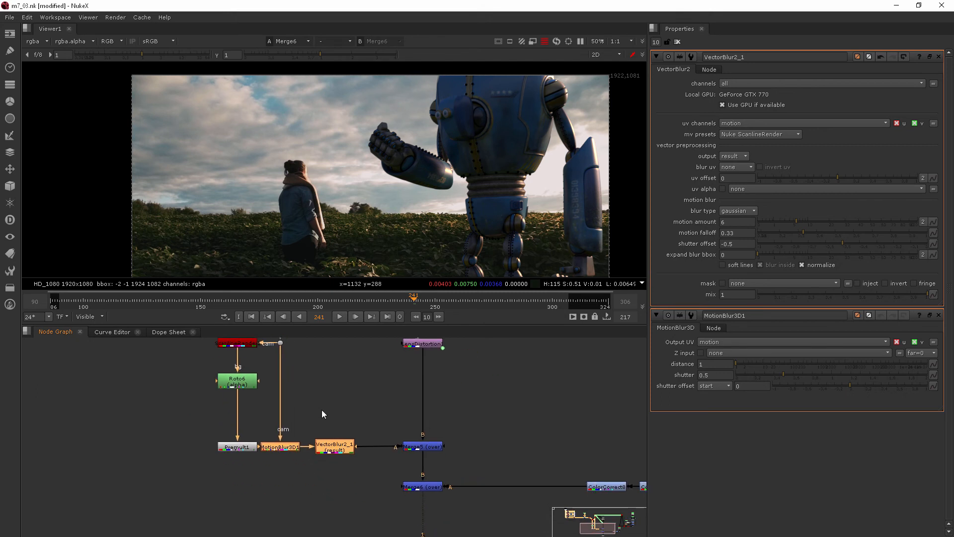
# Step: Clone MotionBlur3D1 and VectorBlur2_1 with Alt+K and move the clones into open space
pyautogui.hotkey('alt', 'k')
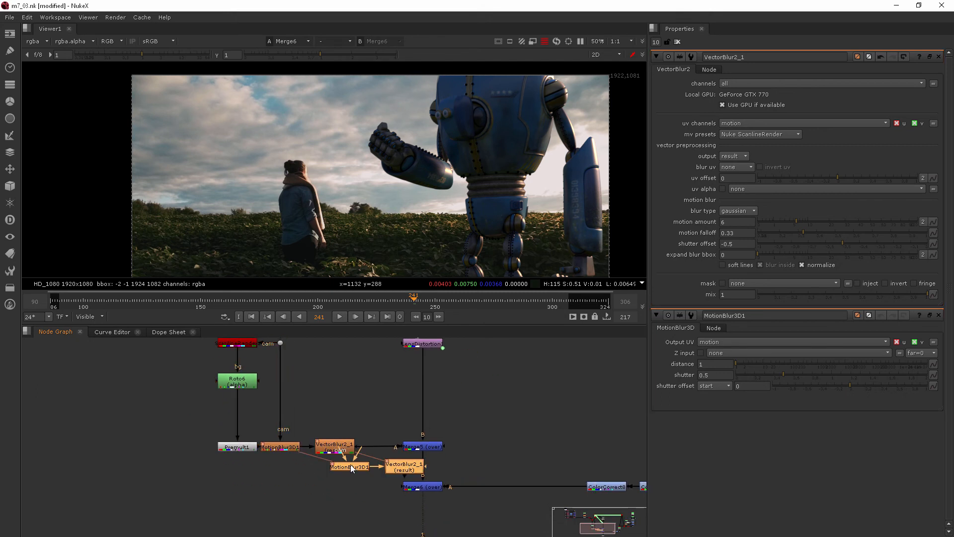
pyautogui.moveTo(353, 467)
pyautogui.mouseDown()
pyautogui.moveTo(350, 395)
pyautogui.moveTo(330, 373)
pyautogui.moveTo(325, 391)
pyautogui.moveTo(533, 391)
pyautogui.mouseUp()
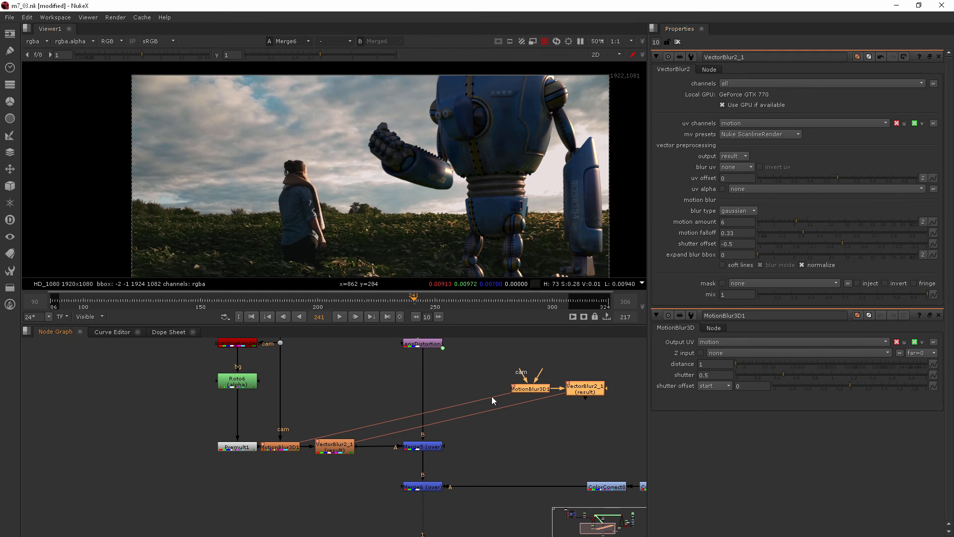
# Step: Place the MotionBlur3D clone between Premult2 and ColorCorrect7 and connect its cam input to the camera
pyautogui.scroll(-5, 492, 381)
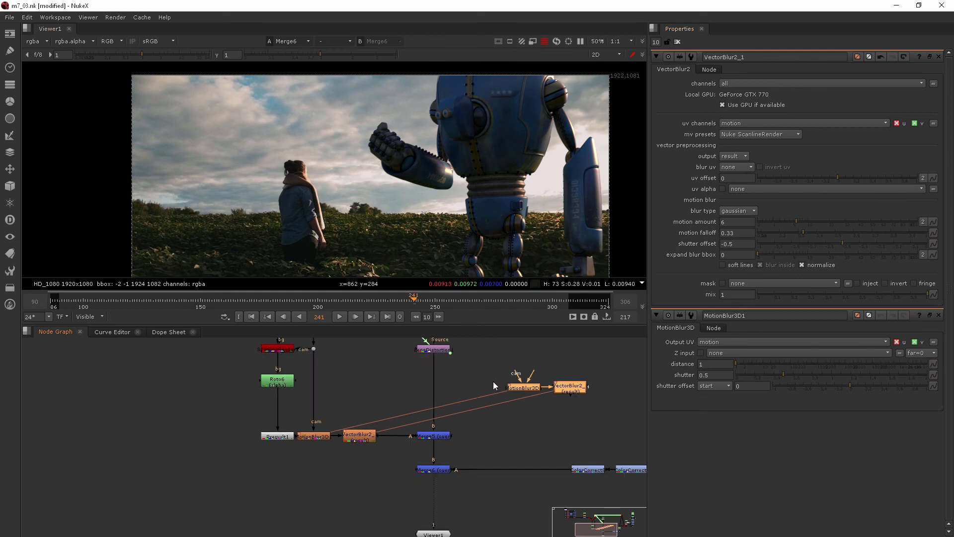
pyautogui.moveTo(495, 383); pyautogui.dragTo(287, 422, button='middle')
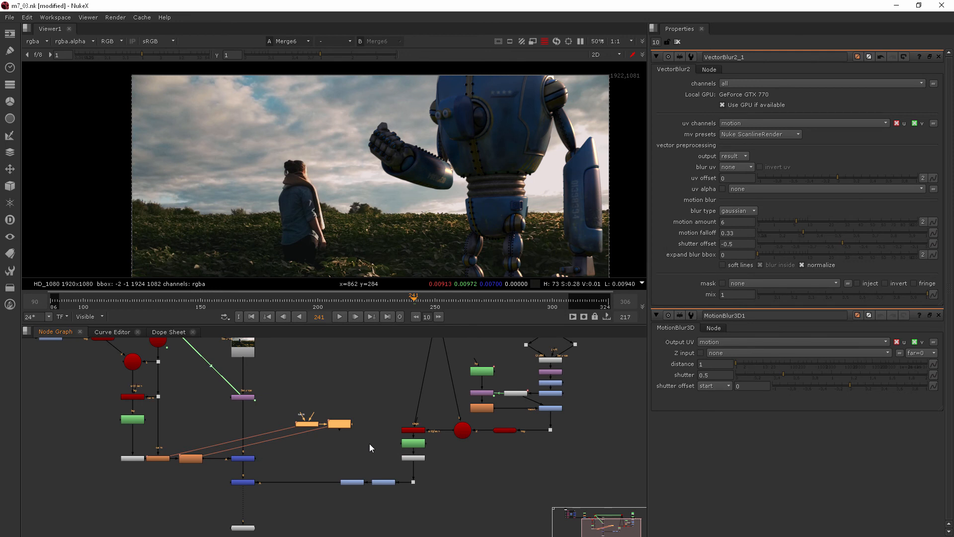
pyautogui.scroll(2, 560, 427)
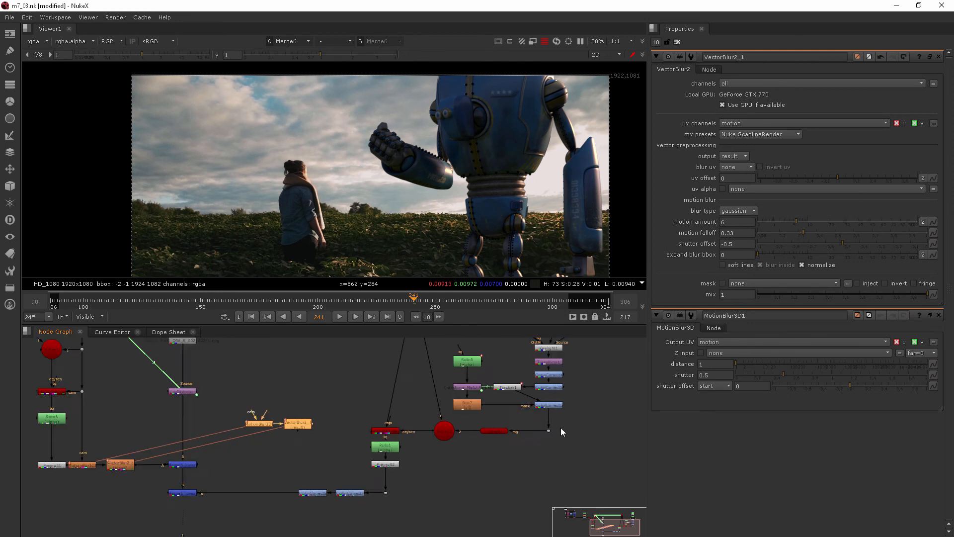
pyautogui.moveTo(429, 450); pyautogui.dragTo(450, 433, button='middle')
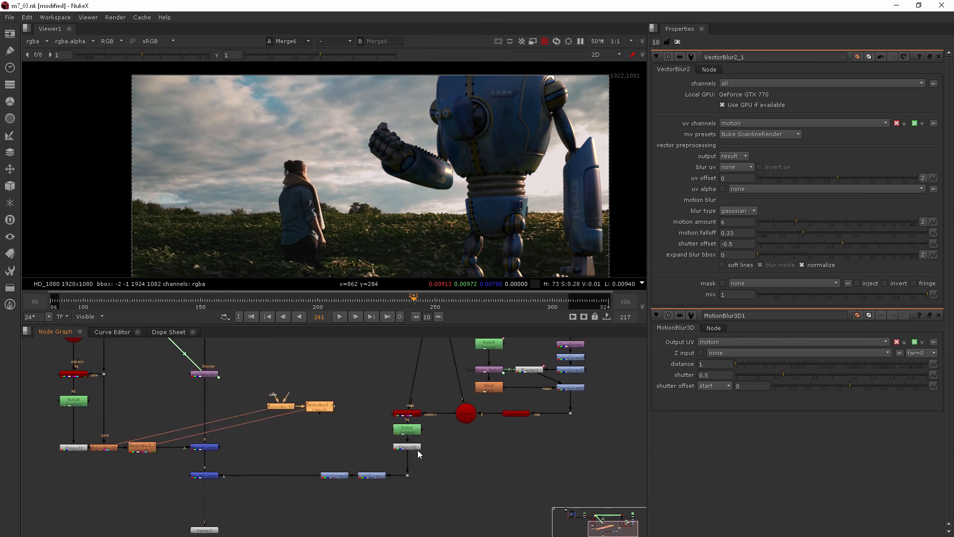
pyautogui.scroll(2, 417, 450)
pyautogui.scroll(-2, 416, 467)
pyautogui.moveTo(417, 467); pyautogui.dragTo(559, 446, button='middle')
pyautogui.moveTo(478, 468); pyautogui.dragTo(357, 460, button='middle')
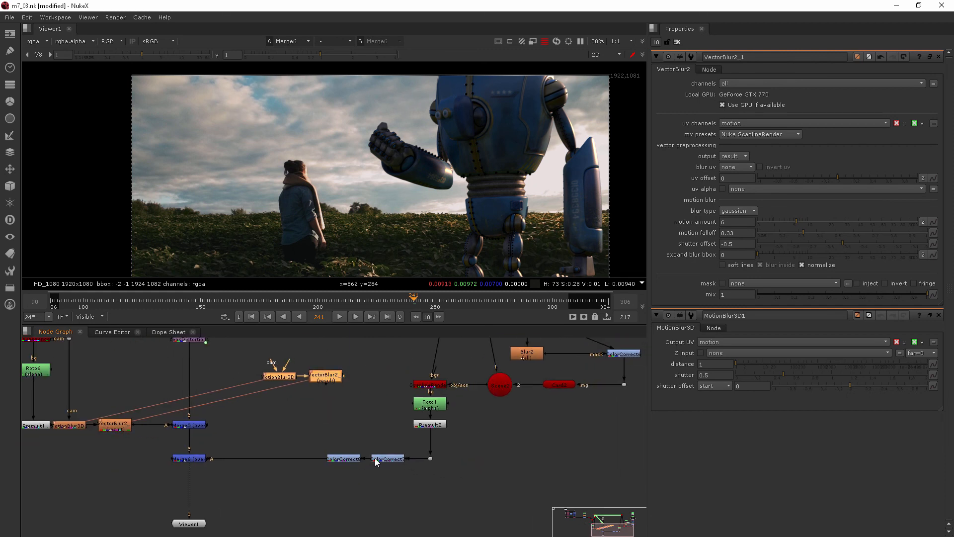
pyautogui.click(314, 401)
pyautogui.moveTo(288, 378); pyautogui.dragTo(464, 365)
pyautogui.moveTo(448, 436); pyautogui.dragTo(473, 371, button='middle')
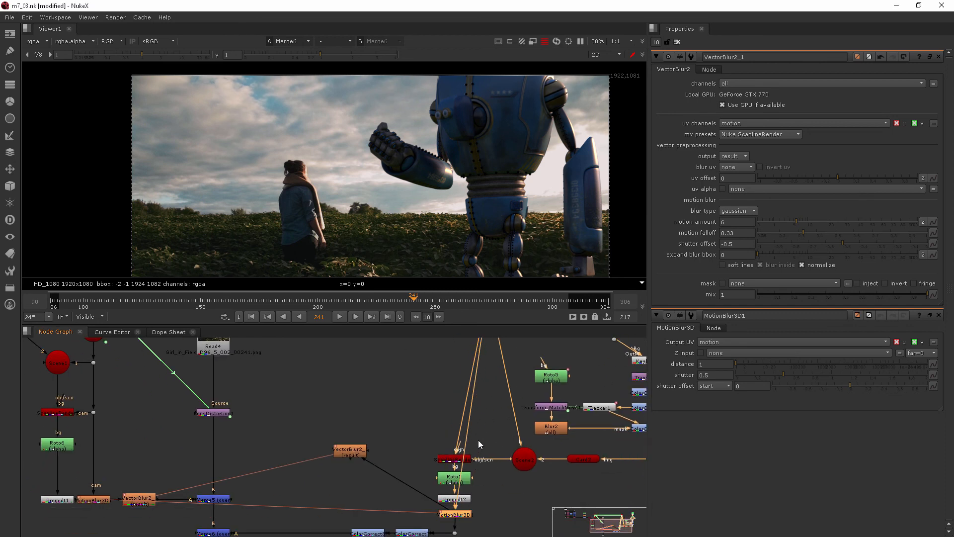
# Step: Position the VectorBlur clone below the MotionBlur3D clone and feed it into ColorCorrect7
pyautogui.keyDown('ctrl'); pyautogui.moveTo(467, 394); pyautogui.dragTo(413, 373); pyautogui.keyUp('ctrl')
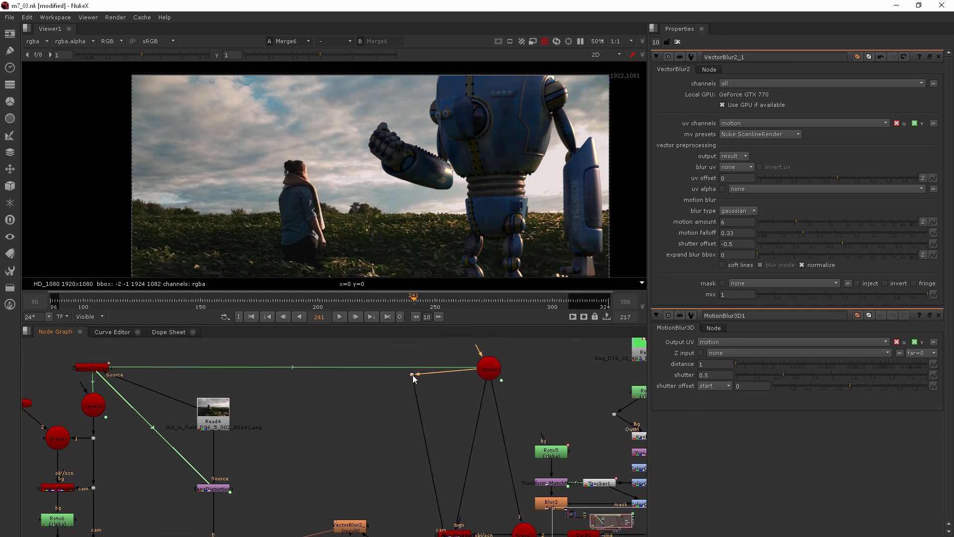
pyautogui.moveTo(442, 447); pyautogui.dragTo(469, 372, button='middle')
pyautogui.moveTo(378, 433); pyautogui.dragTo(538, 507)
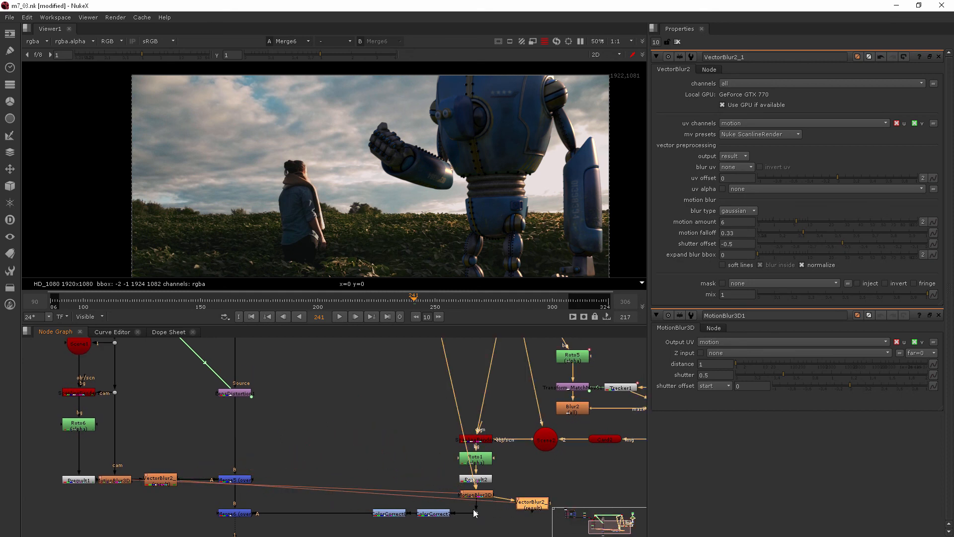
pyautogui.moveTo(475, 513)
pyautogui.mouseDown()
pyautogui.moveTo(530, 510)
pyautogui.moveTo(482, 511)
pyautogui.mouseUp()
# Step: Route the camera pipe into the cloned MotionBlur3D through a Dot
pyautogui.click(475, 513)
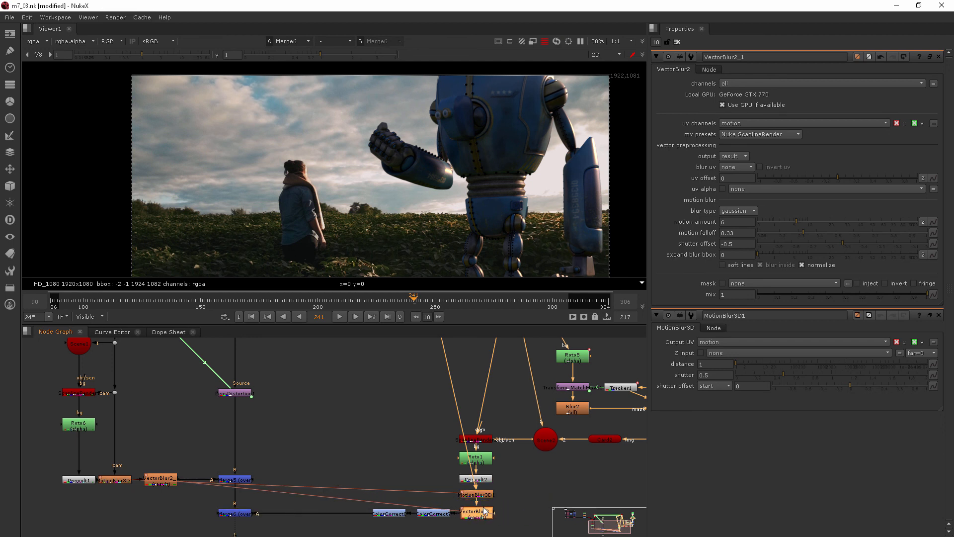
pyautogui.moveTo(411, 392)
pyautogui.mouseDown(button='middle')
pyautogui.moveTo(386, 445)
pyautogui.moveTo(404, 392)
pyautogui.mouseUp(button='middle')
pyautogui.keyDown('ctrl'); pyautogui.moveTo(450, 415); pyautogui.dragTo(426, 498); pyautogui.keyUp('ctrl')
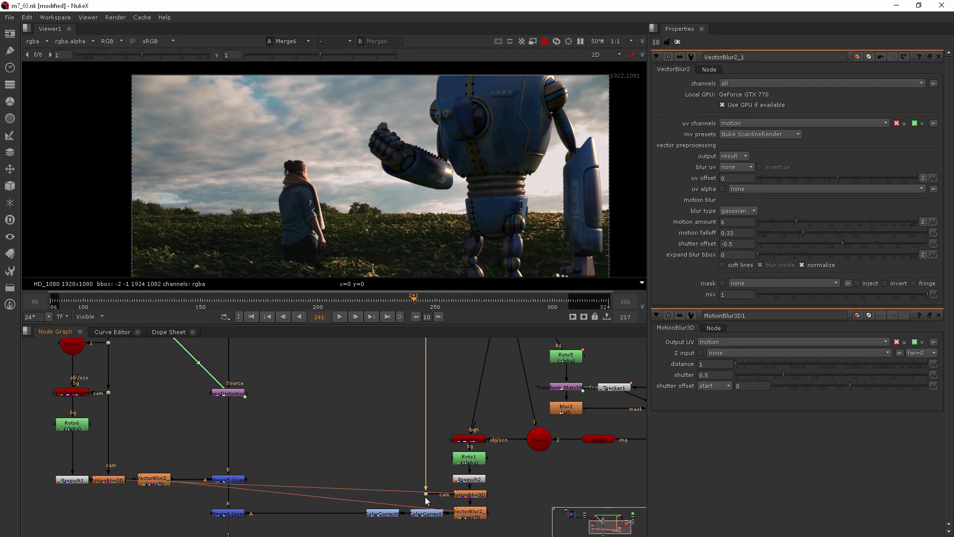
pyautogui.scroll(-5, 525, 480)
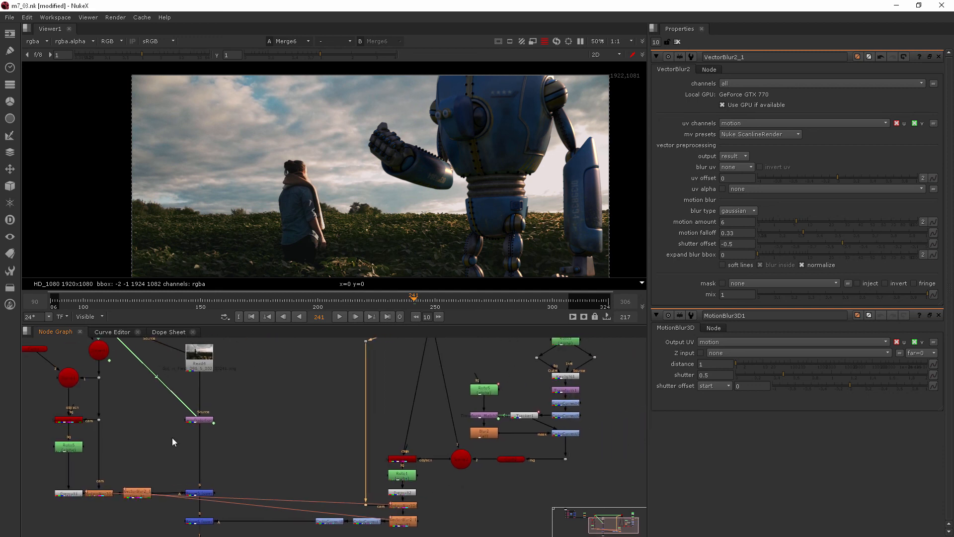
pyautogui.scroll(3, 194, 456)
pyautogui.moveTo(194, 456); pyautogui.dragTo(276, 494, button='middle')
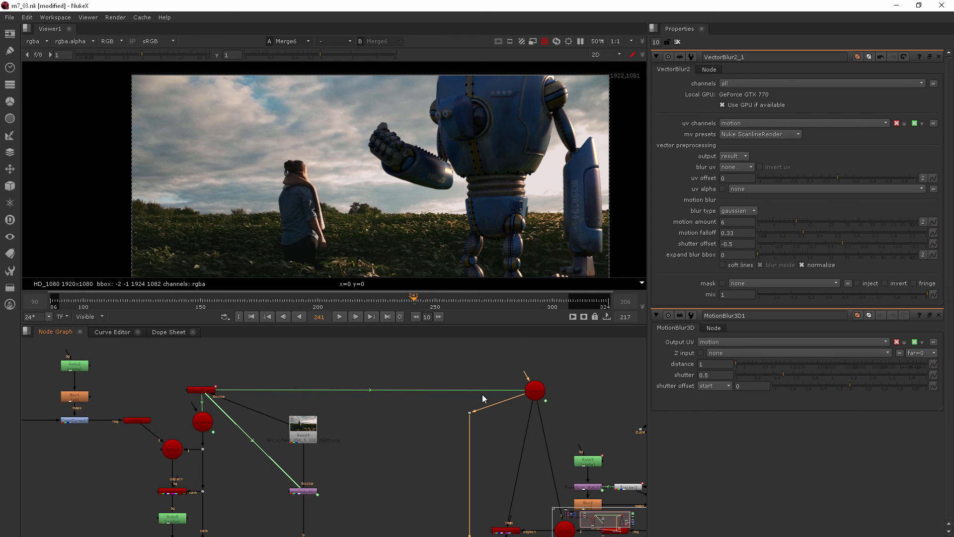
pyautogui.moveTo(464, 451); pyautogui.dragTo(421, 334, button='middle')
pyautogui.scroll(5, 454, 488)
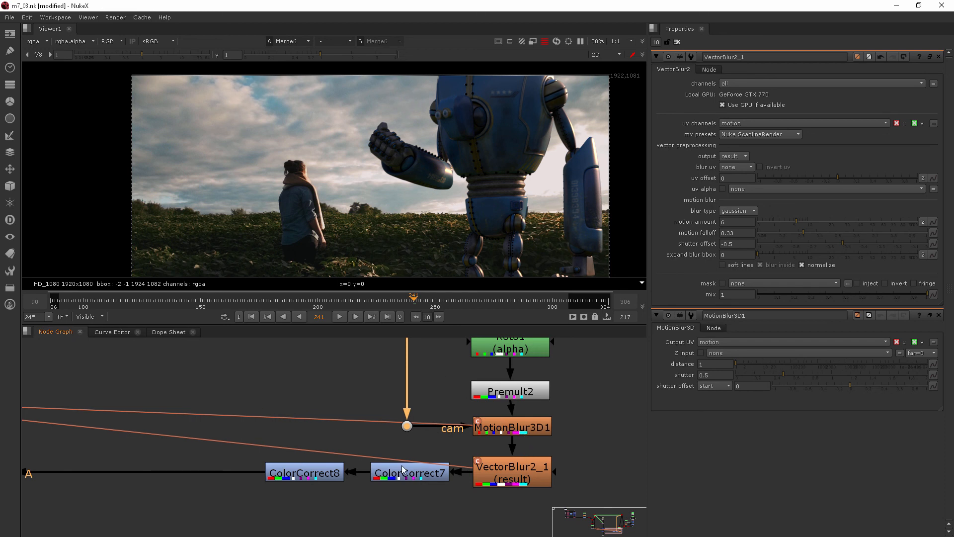
pyautogui.scroll(-4, 446, 458)
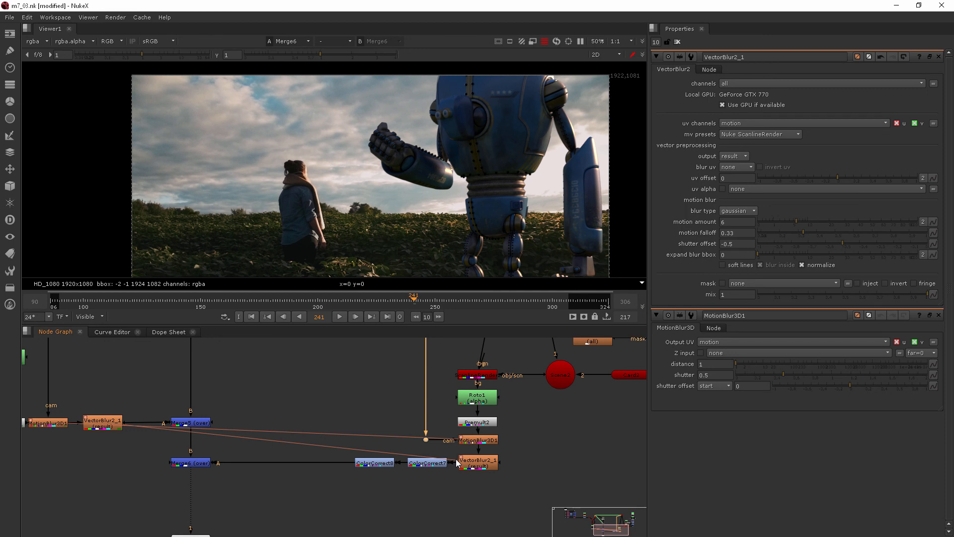
pyautogui.click(108, 298)
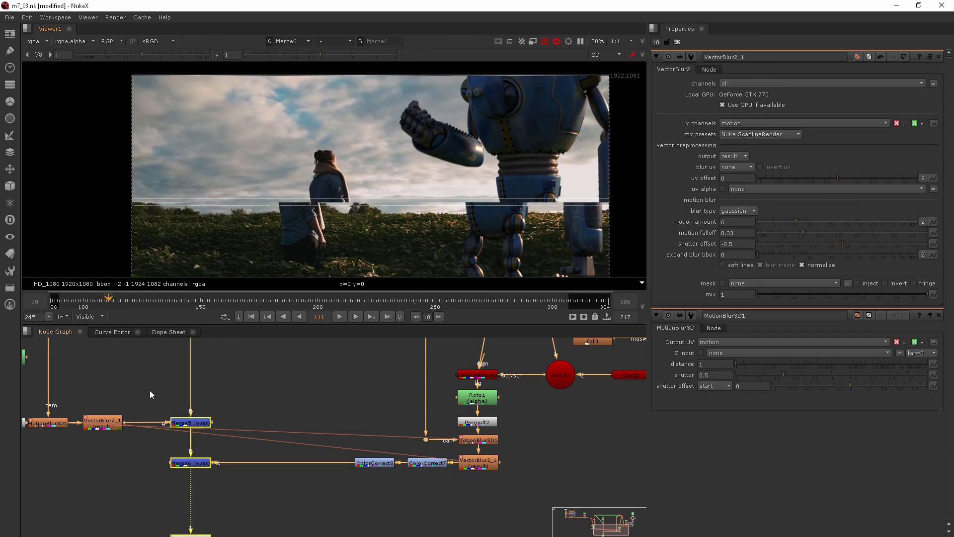
# Step: Scrub the timeline to frames 101, 93 and 110 to check the blur
pyautogui.scroll(-1, 151, 389)
pyautogui.scroll(5, 363, 228)
pyautogui.scroll(2, 352, 231)
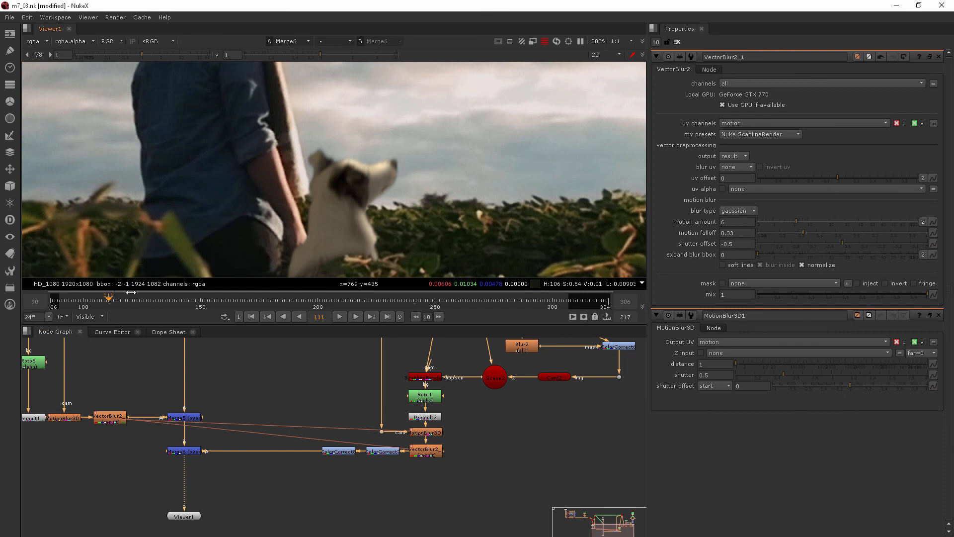
pyautogui.click(85, 301)
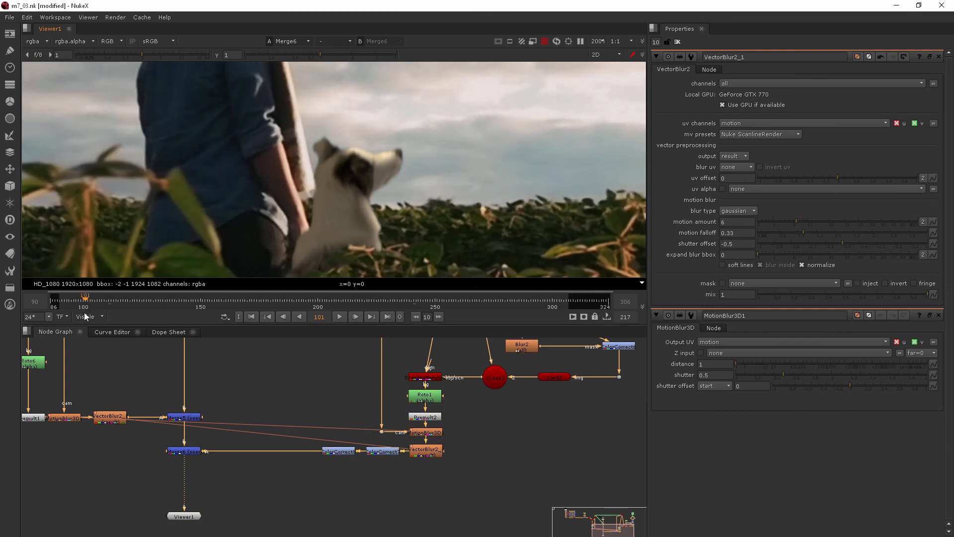
pyautogui.click(67, 302)
pyautogui.click(107, 297)
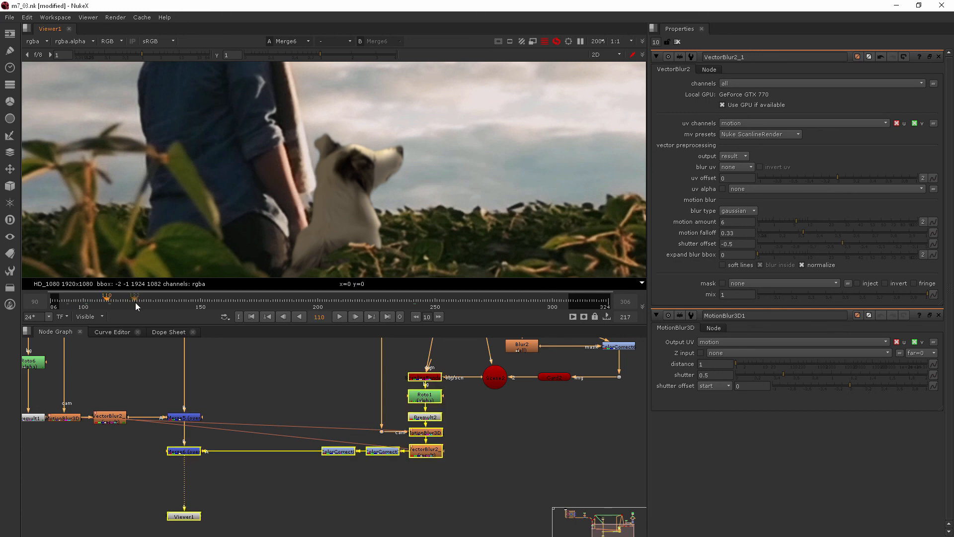
# Step: Advance to frames 121 and 131 on the dog and select the MotionBlur3D node
pyautogui.scroll(-5, 515, 165)
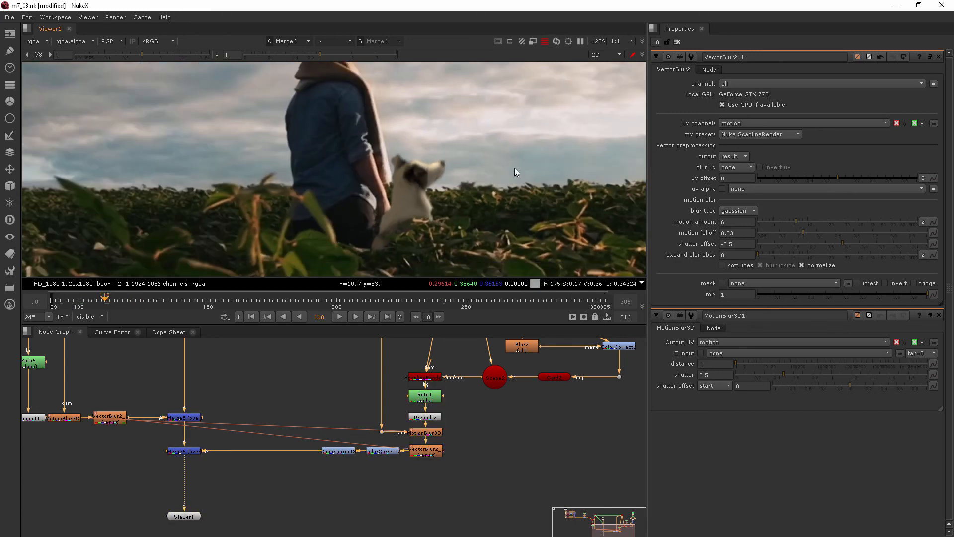
pyautogui.scroll(-2, 356, 202)
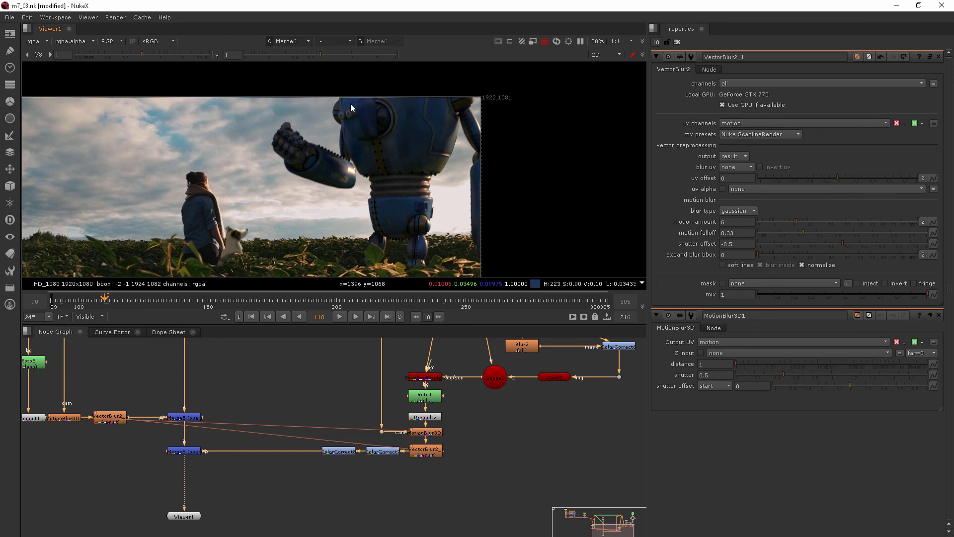
pyautogui.scroll(8, 249, 249)
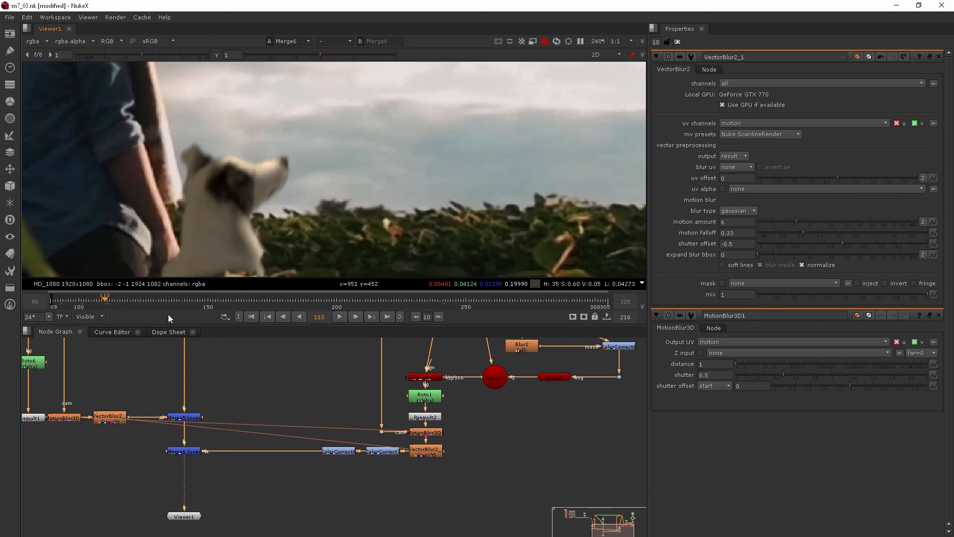
pyautogui.click(133, 302)
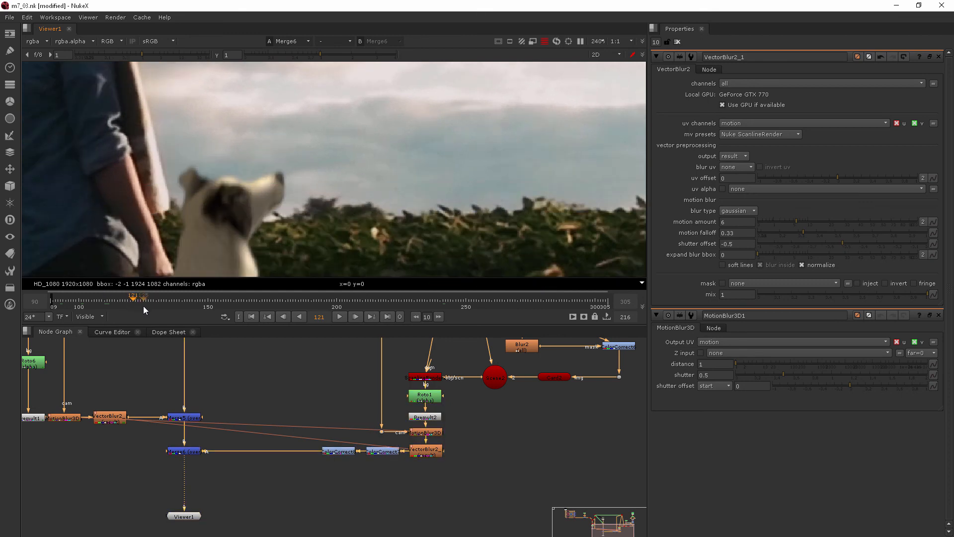
pyautogui.click(159, 305)
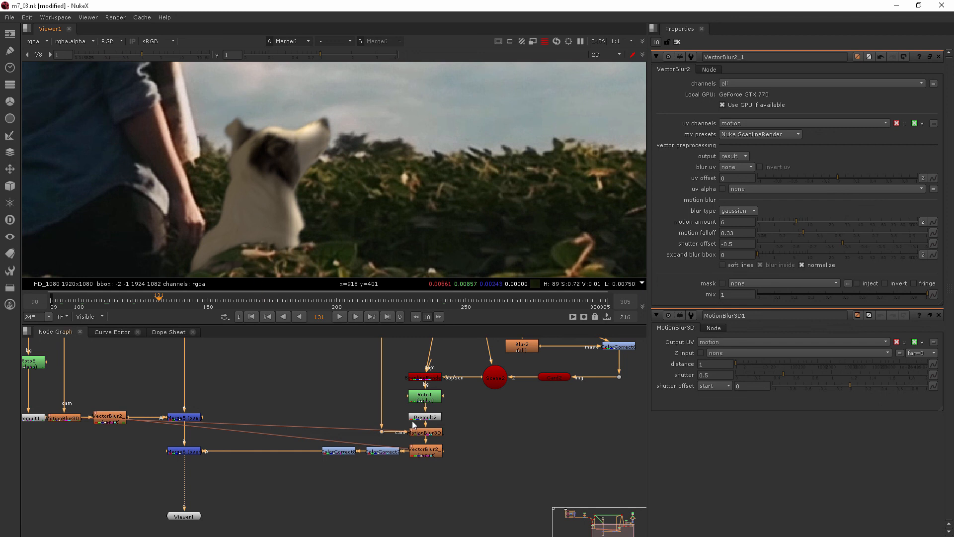
pyautogui.click(428, 433)
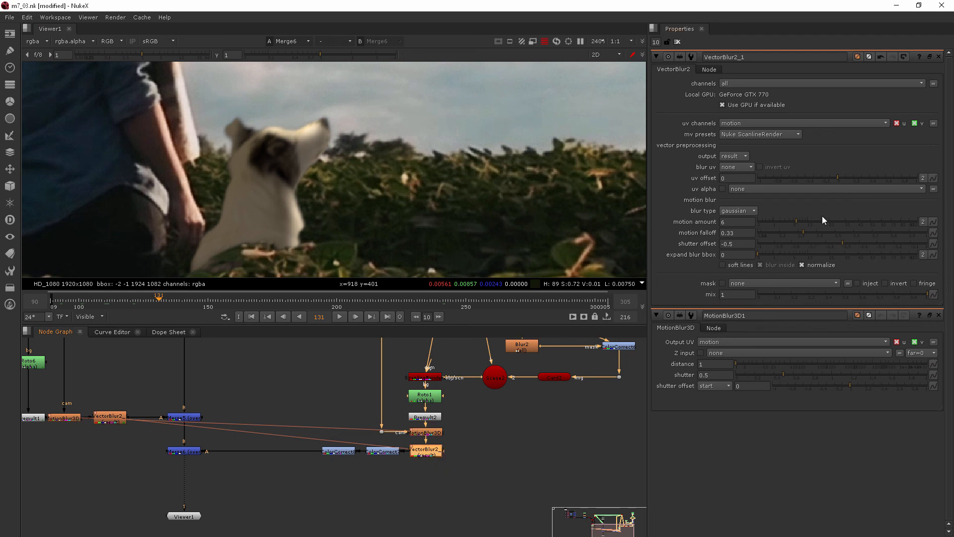
# Step: Replace the dog branch's vector blur with a pasted VectorBlur2 copy under MotionBlur3D1, motion amount 2
pyautogui.press('Delete')
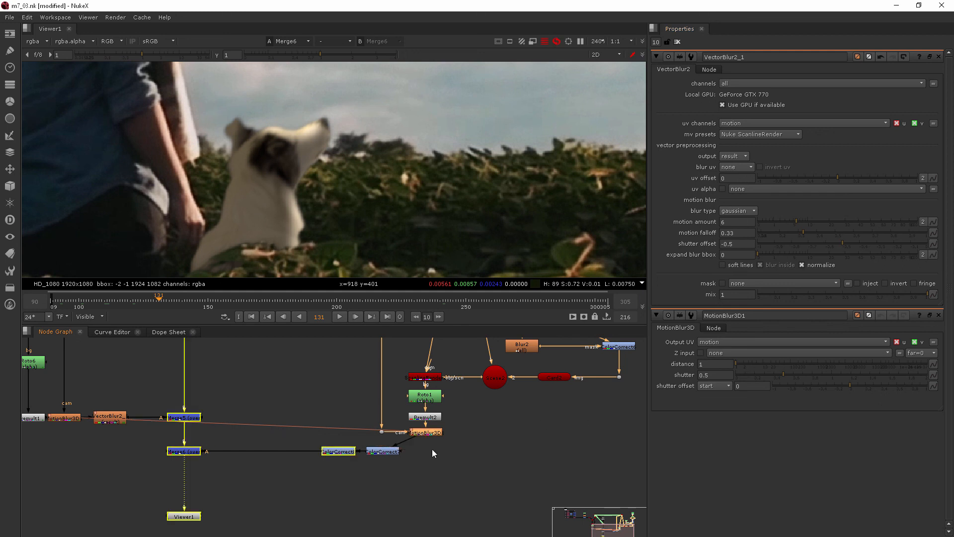
pyautogui.click(105, 421)
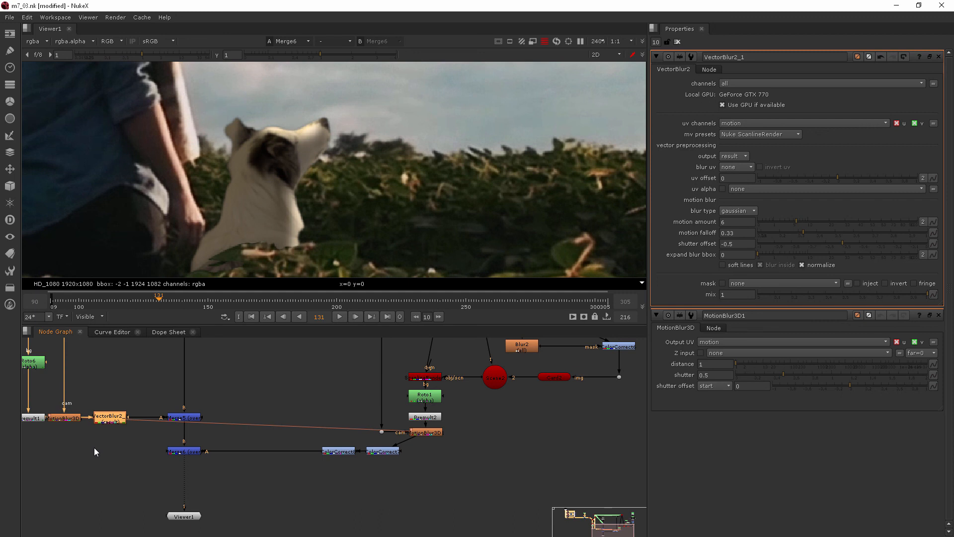
pyautogui.hotkey('ctrl', 'v')
pyautogui.moveTo(118, 437)
pyautogui.mouseDown()
pyautogui.moveTo(113, 482)
pyautogui.moveTo(123, 463)
pyautogui.moveTo(118, 418)
pyautogui.mouseUp()
pyautogui.click(103, 434)
pyautogui.moveTo(101, 485); pyautogui.dragTo(408, 446)
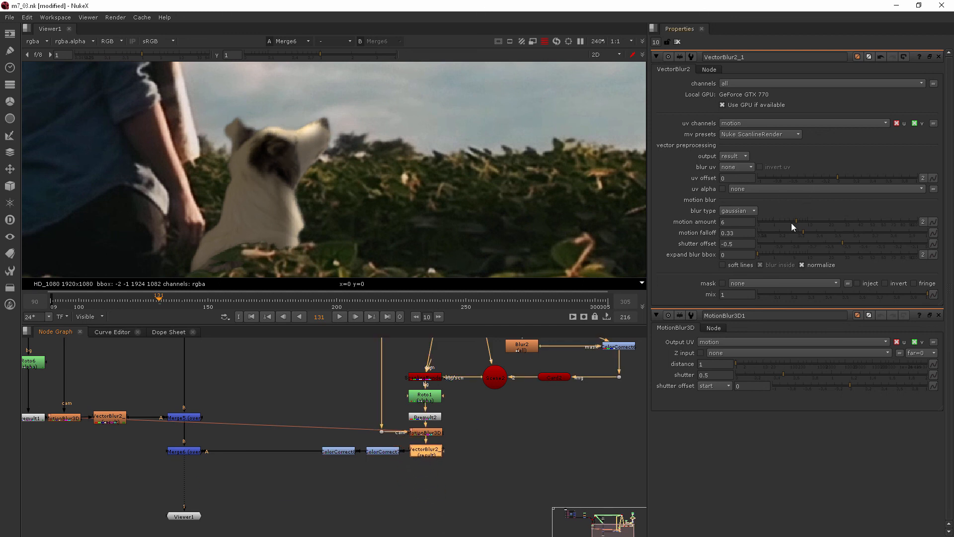
pyautogui.click(780, 220)
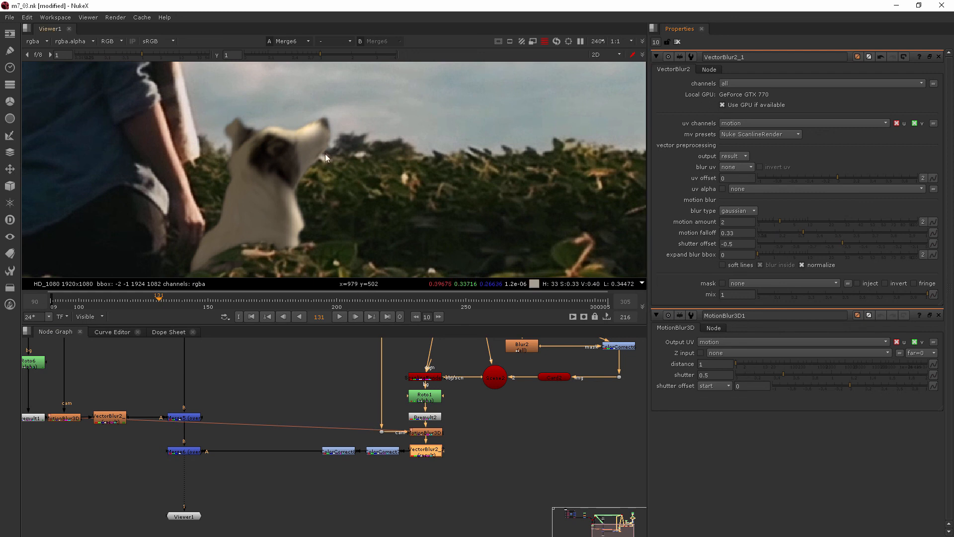
# Step: Clear the Properties panels, fit the frame-131 composite of woman, dog and robot, and deselect all nodes
pyautogui.click(677, 42)
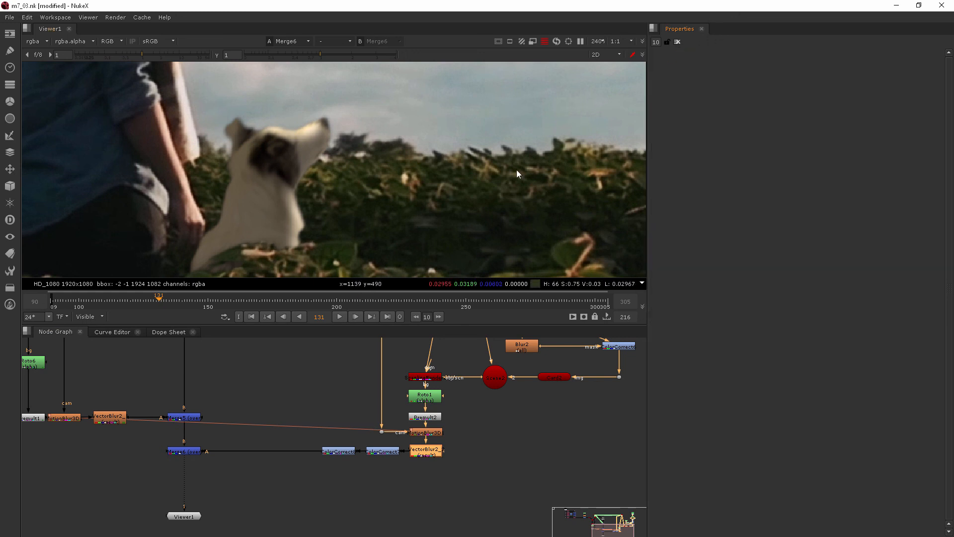
pyautogui.scroll(-8, 536, 167)
pyautogui.moveTo(524, 148); pyautogui.dragTo(447, 175, button='middle')
pyautogui.scroll(-1, 455, 183)
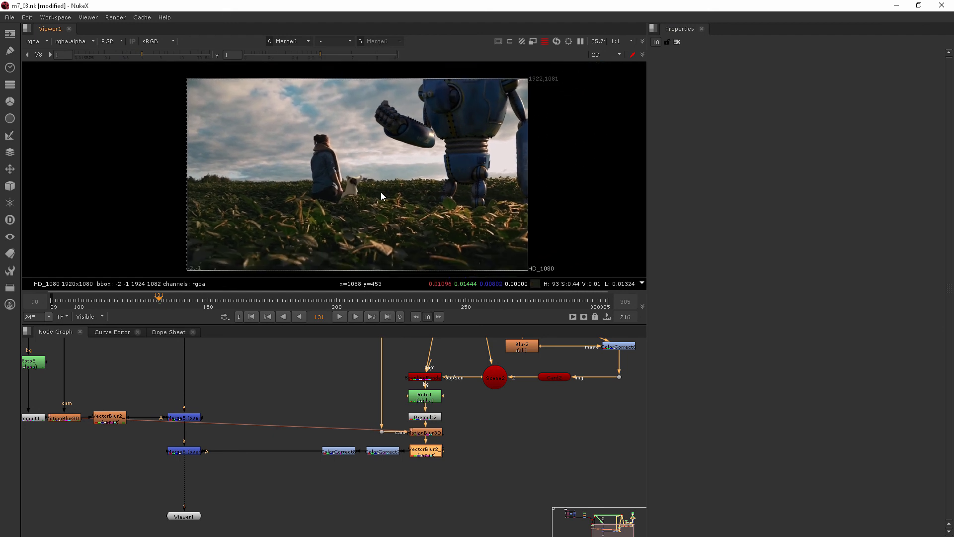
pyautogui.click(474, 526)
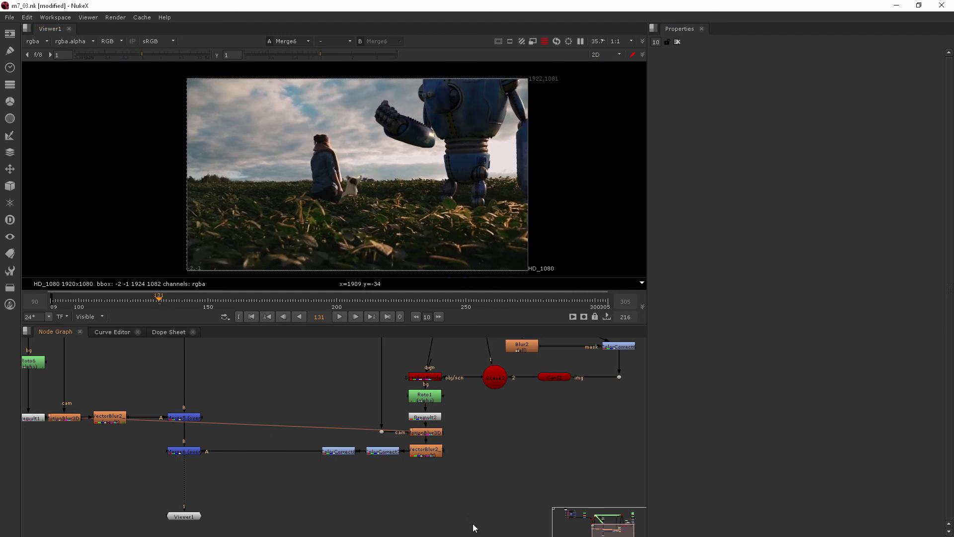